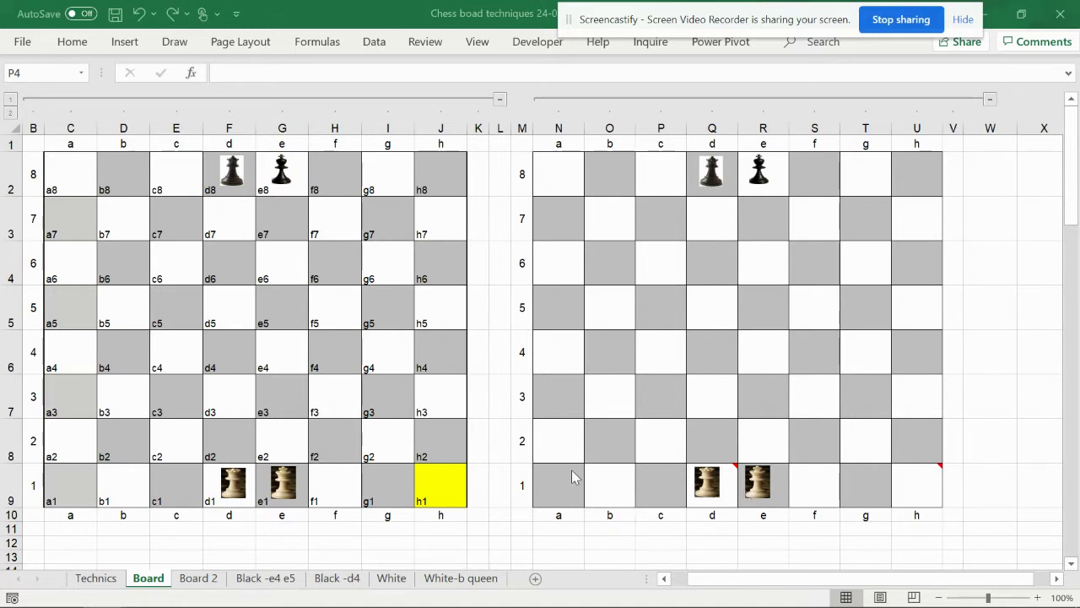
Examine the white pieces on d1 and e1, the note on square h1 (U9), and the flipped boards further down the Board sheet.
click(709, 485)
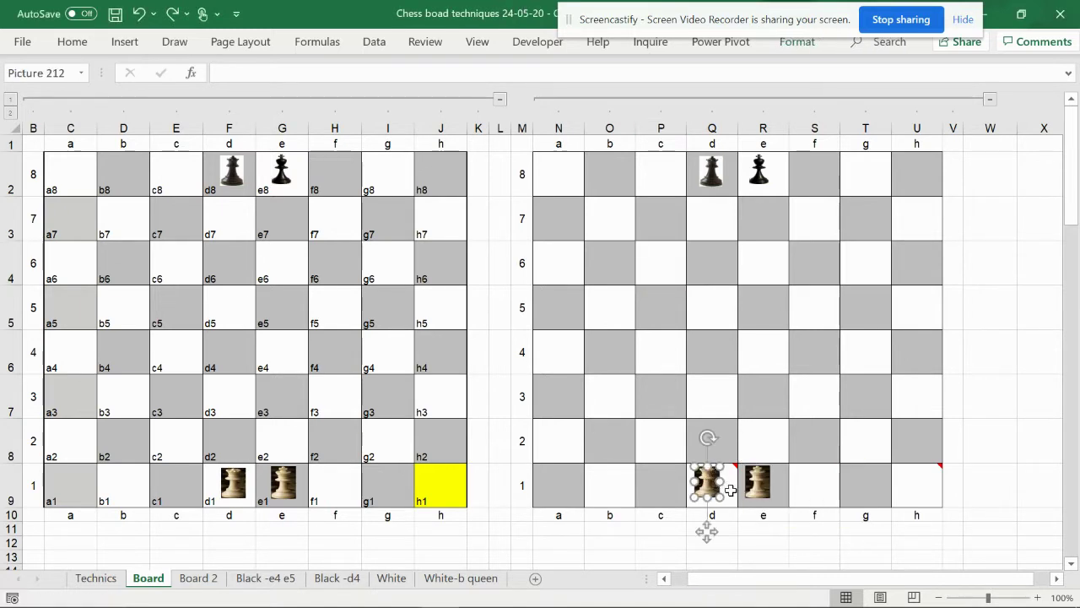
click(730, 489)
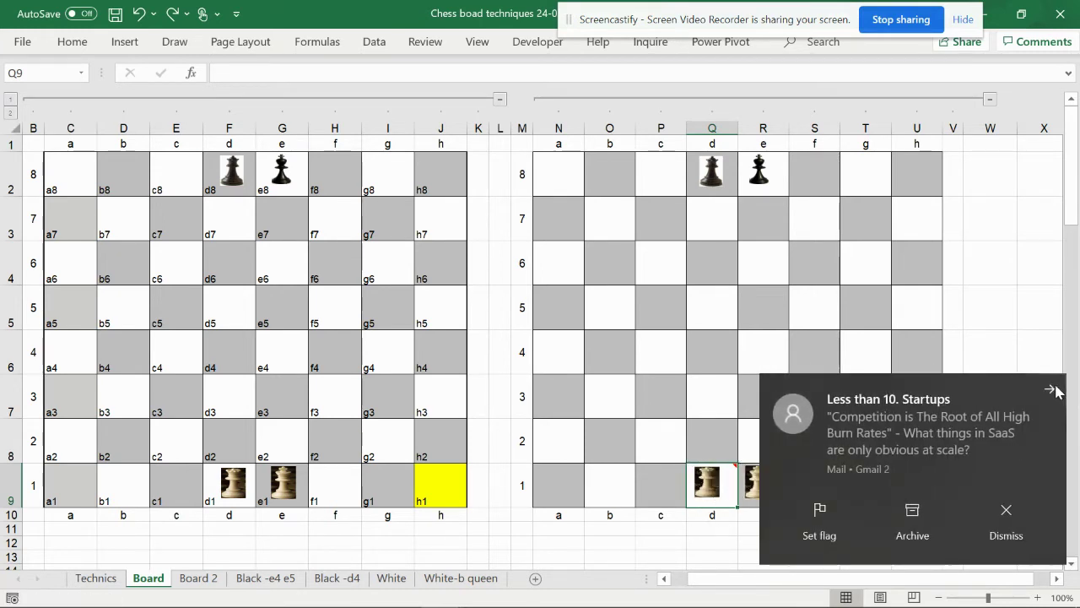
click(1052, 390)
mouse_move(717, 487)
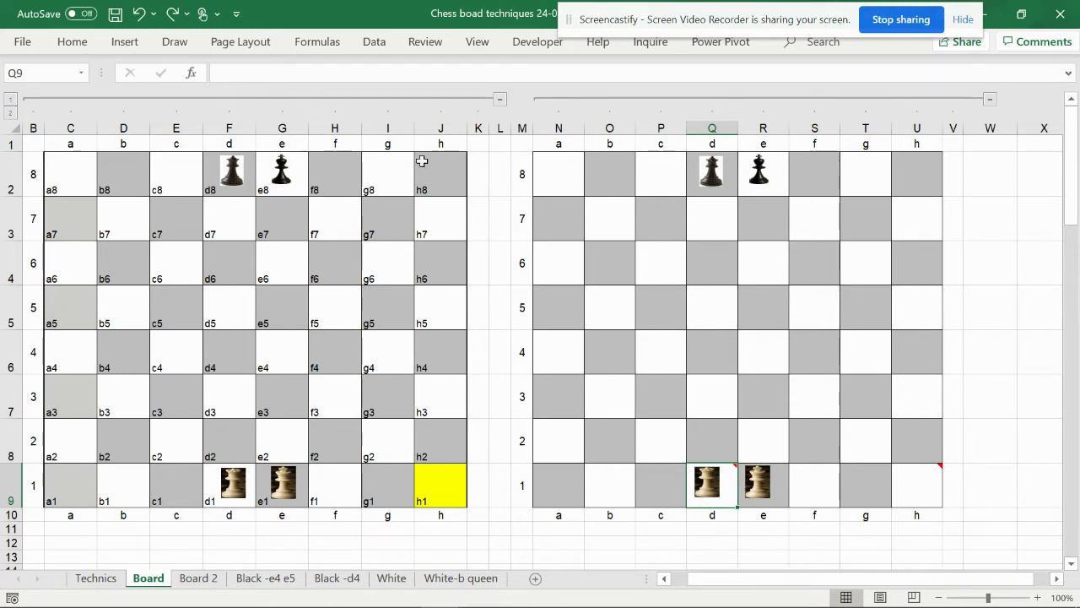
click(549, 517)
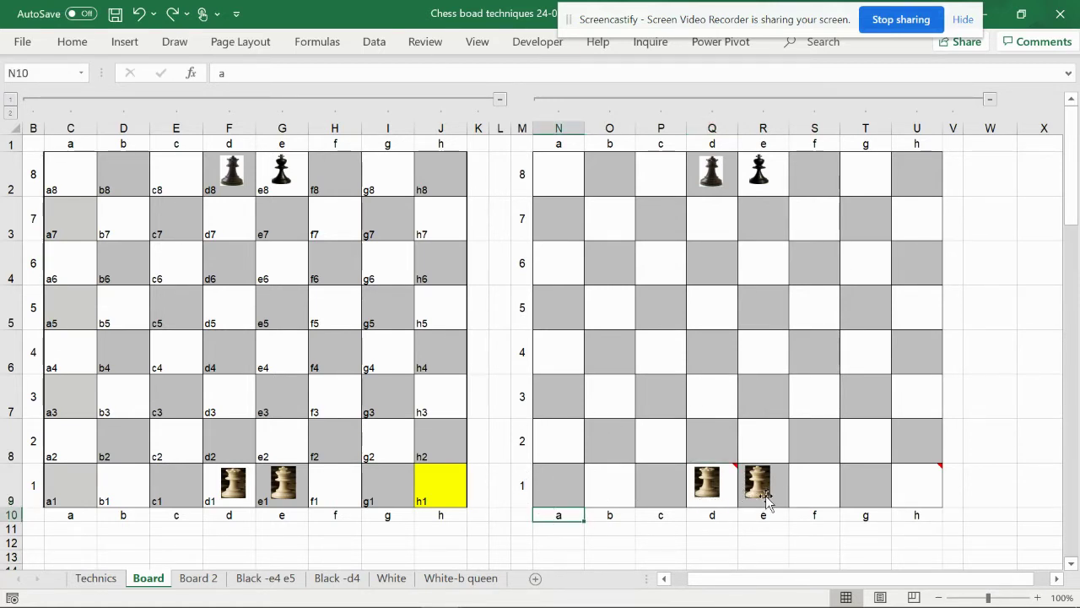
mouse_move(924, 485)
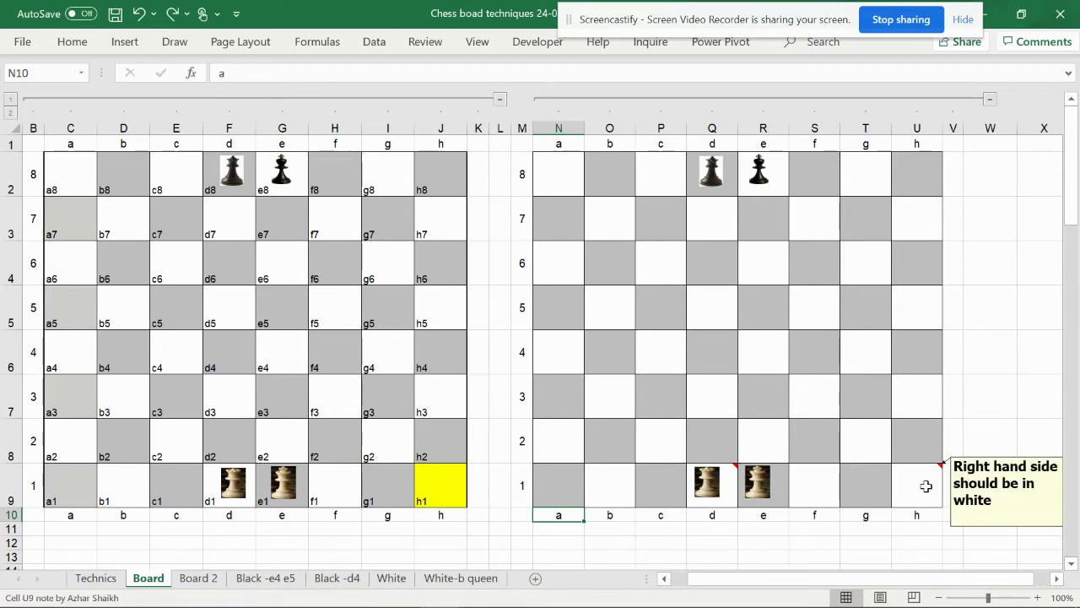
click(935, 481)
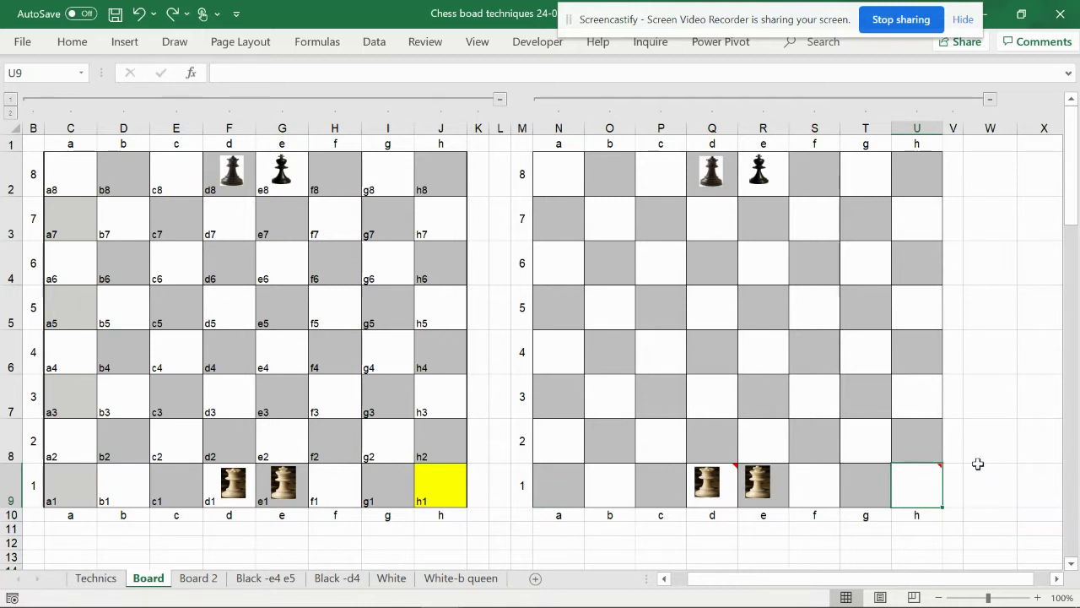
mouse_move(899, 480)
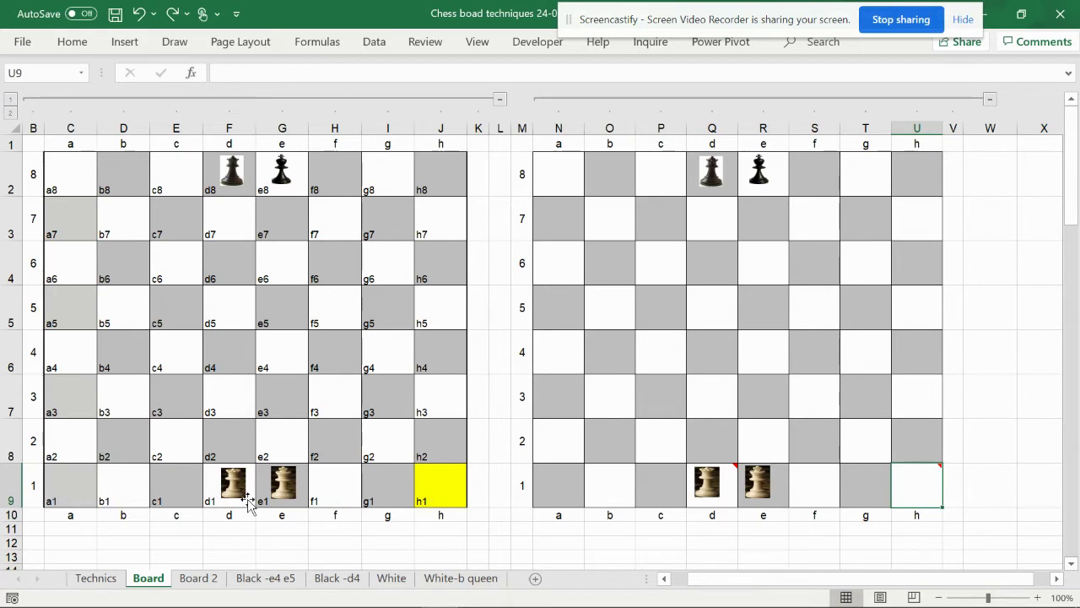
scroll(247, 500, down, 4)
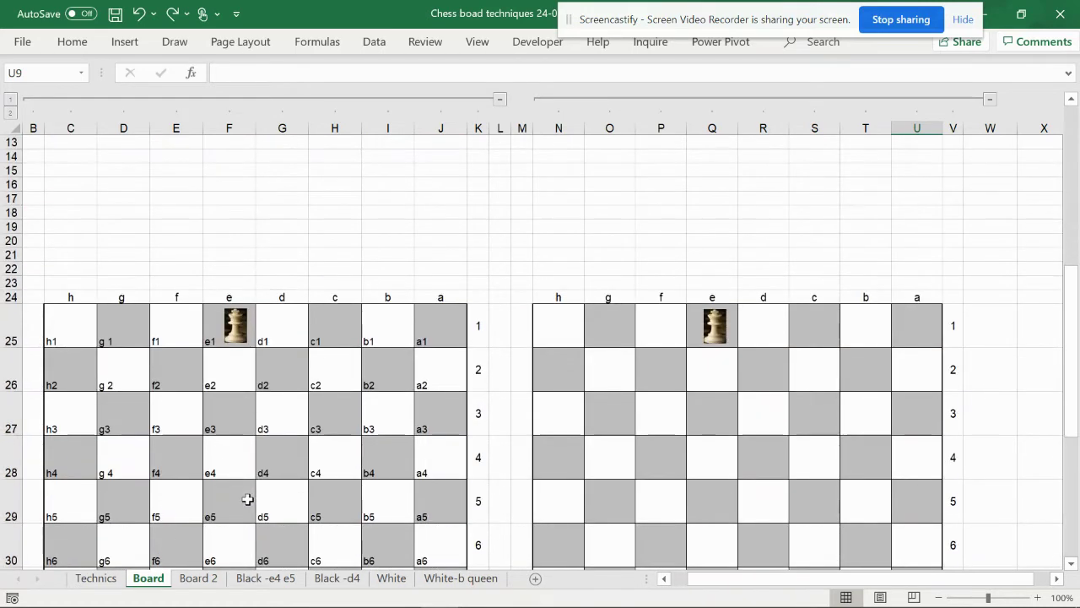
scroll(207, 498, down, 1)
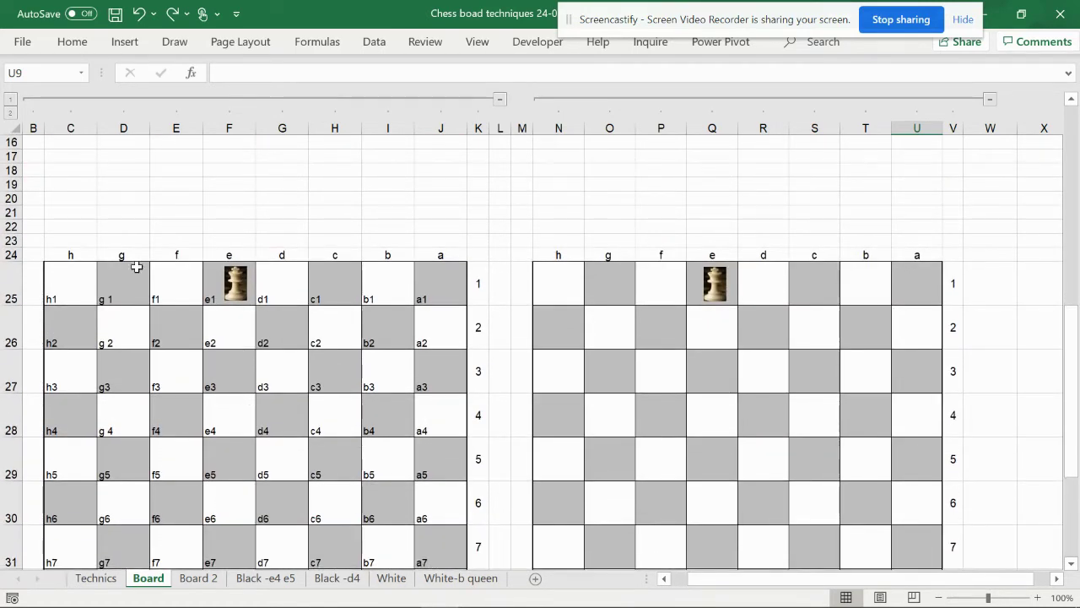
View the fully set up boards on the Board 2 sheet and return to square a1 (N9) on the Board sheet.
click(199, 578)
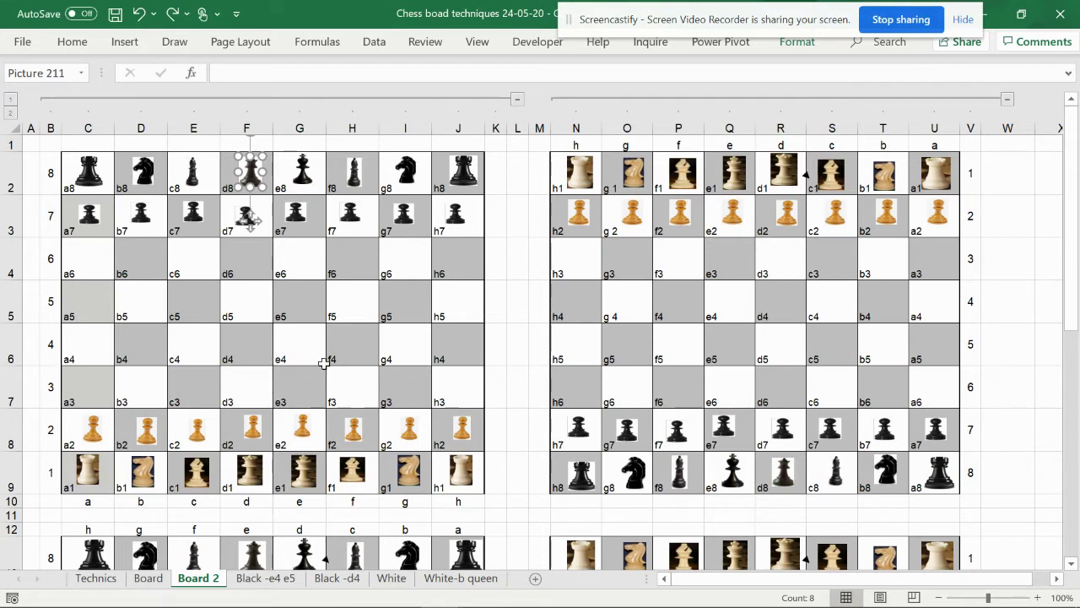
click(140, 577)
scroll(202, 322, up, 5)
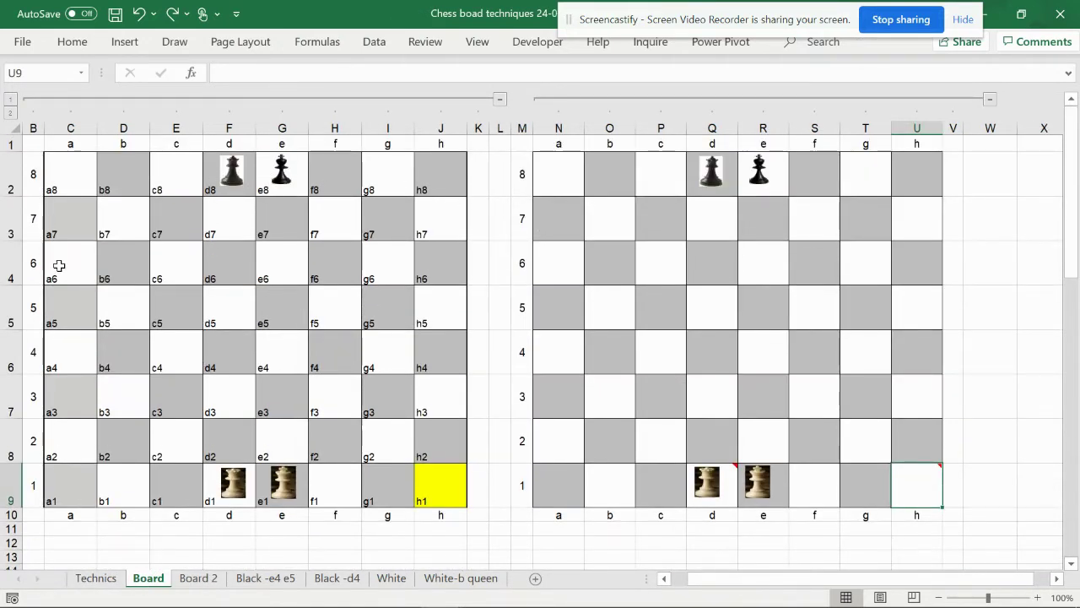
click(556, 492)
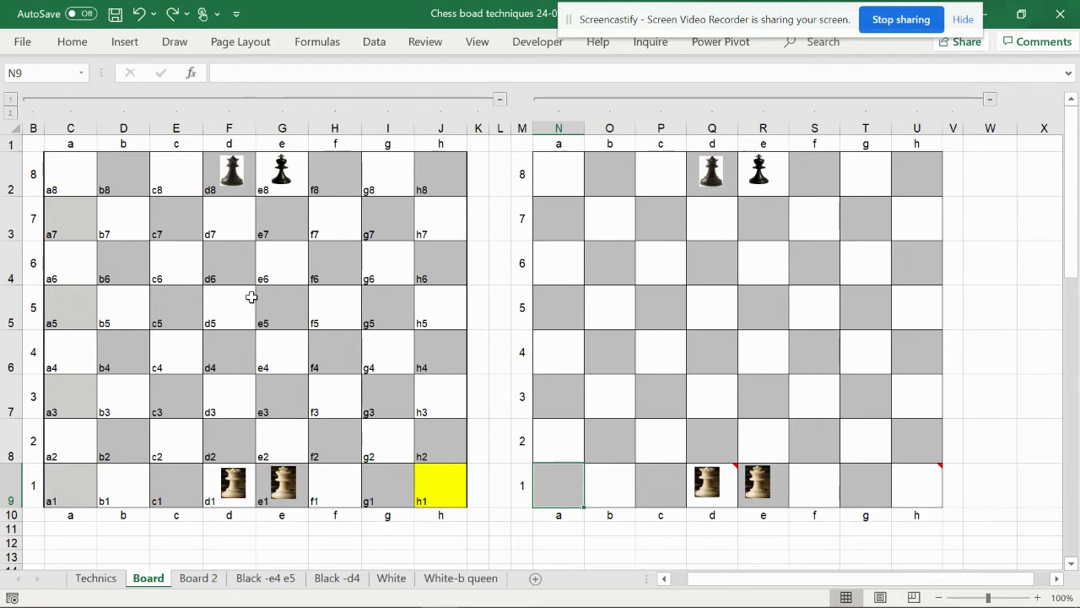
Review the Black burn shilling gambit and Mortimer Trap variations on the Black -e4 e5 sheet, and return to the Board sheet.
click(268, 578)
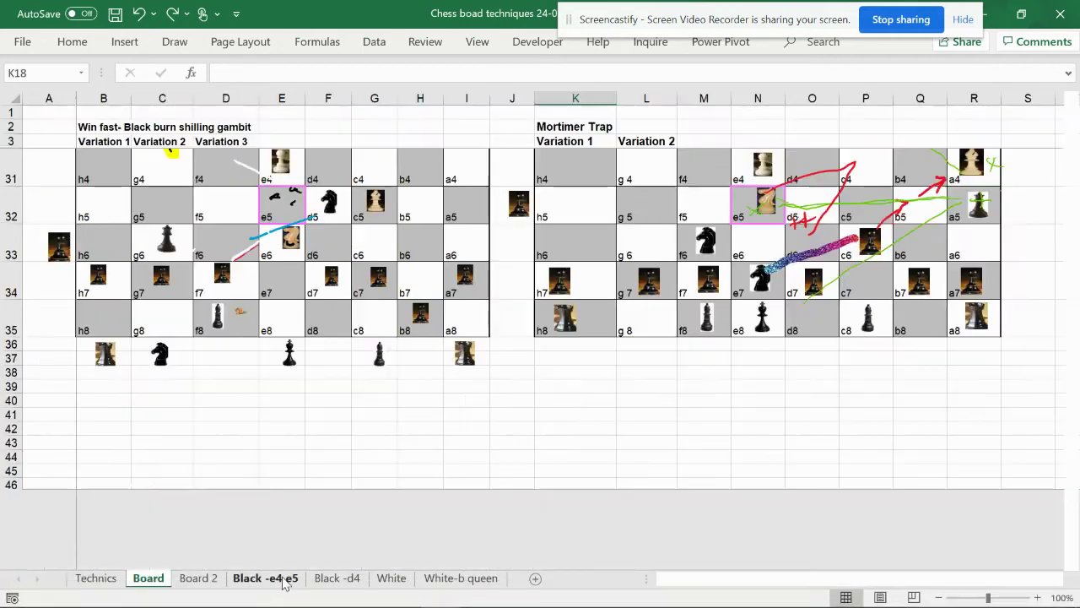
scroll(348, 486, up, 10)
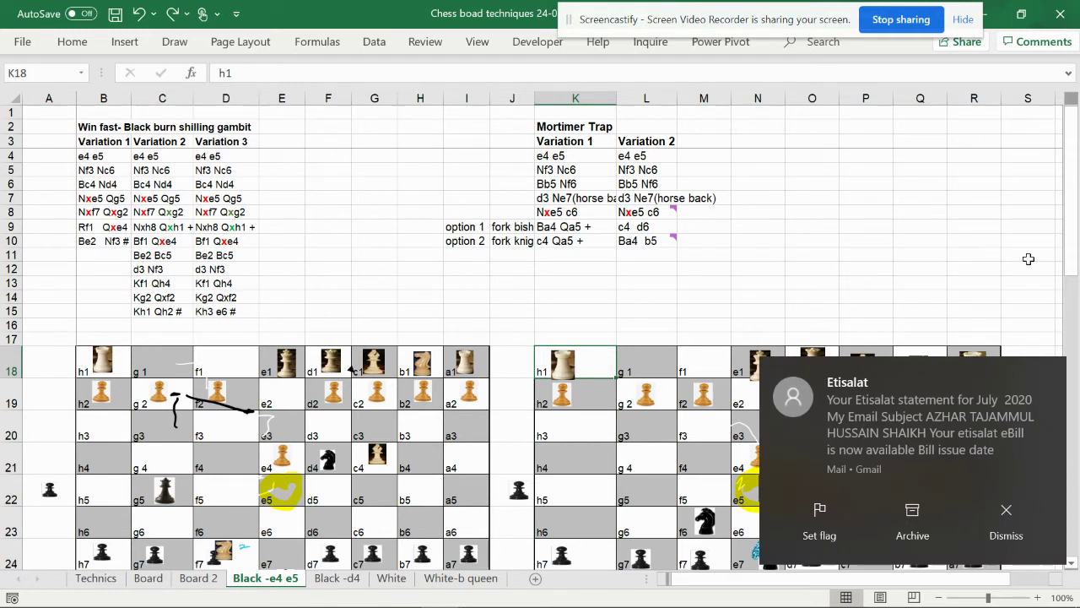
click(1052, 375)
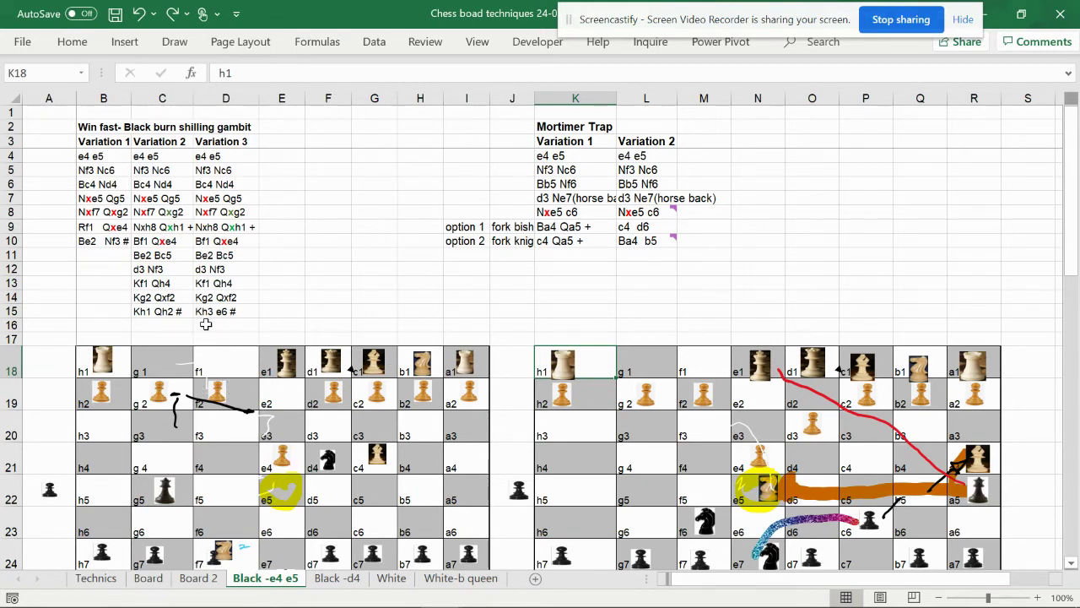
scroll(206, 323, down, 3)
scroll(205, 323, up, 3)
click(149, 579)
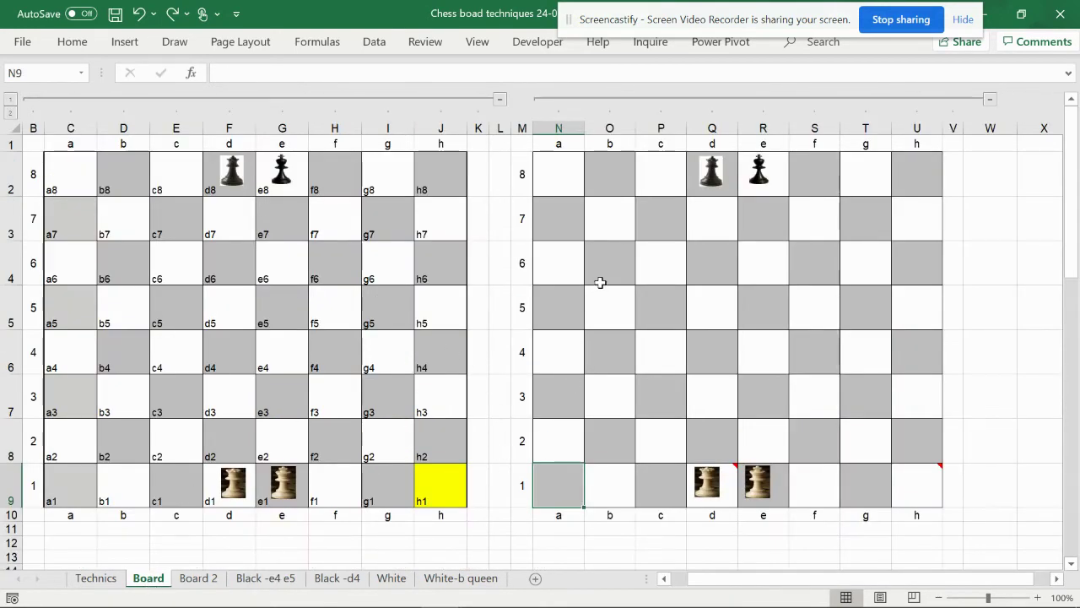
Fill square b8 (cell O2) of the unlabelled board with black.
click(609, 184)
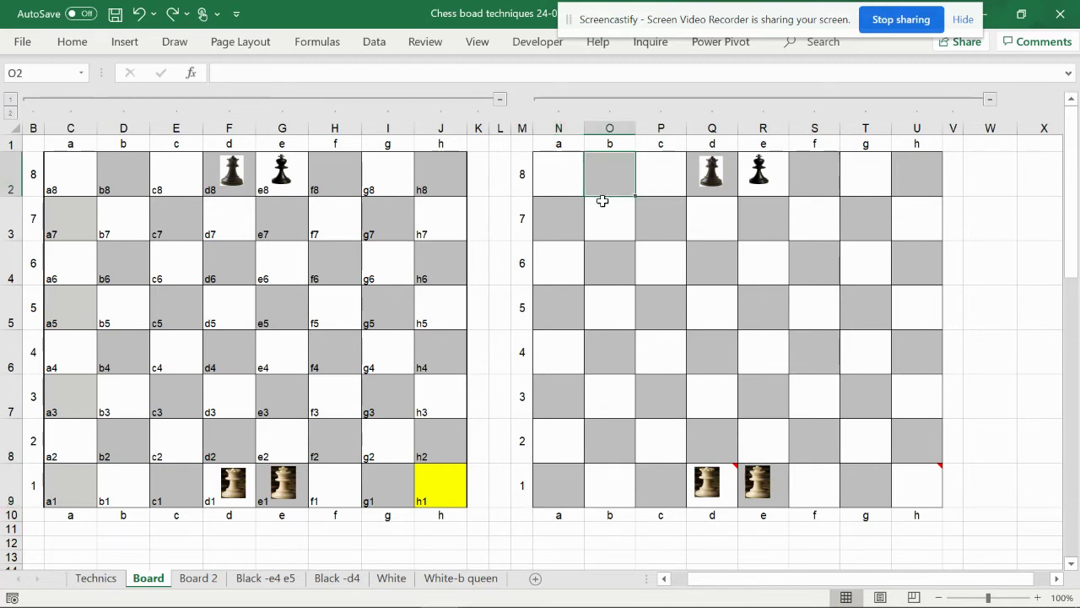
click(67, 42)
click(203, 102)
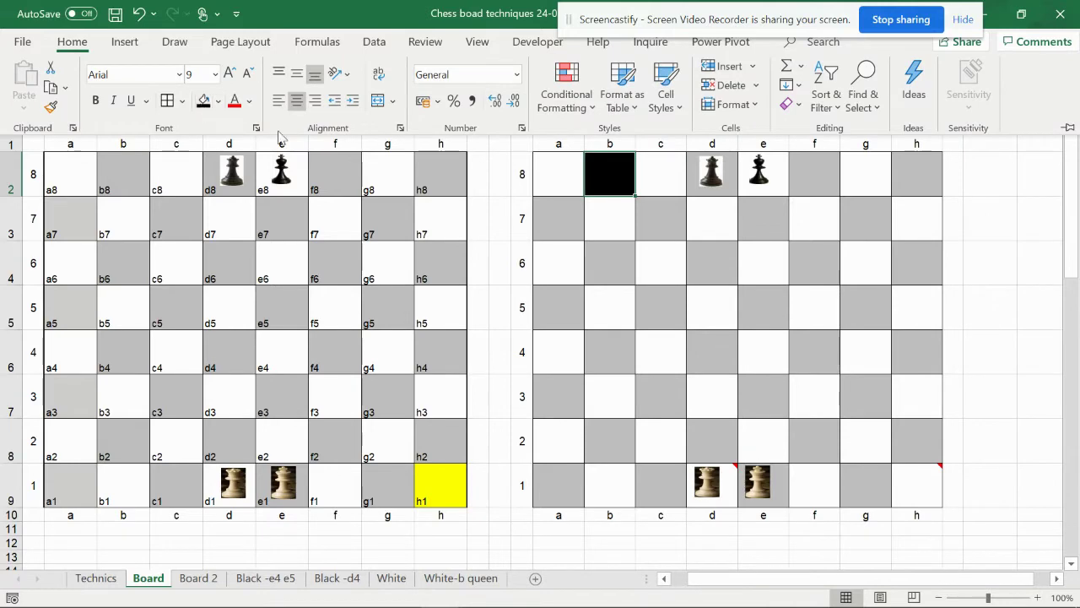
Copy the black formatting of cell O2 to square c7 (cell P3) with Format Painter.
right_click(615, 171)
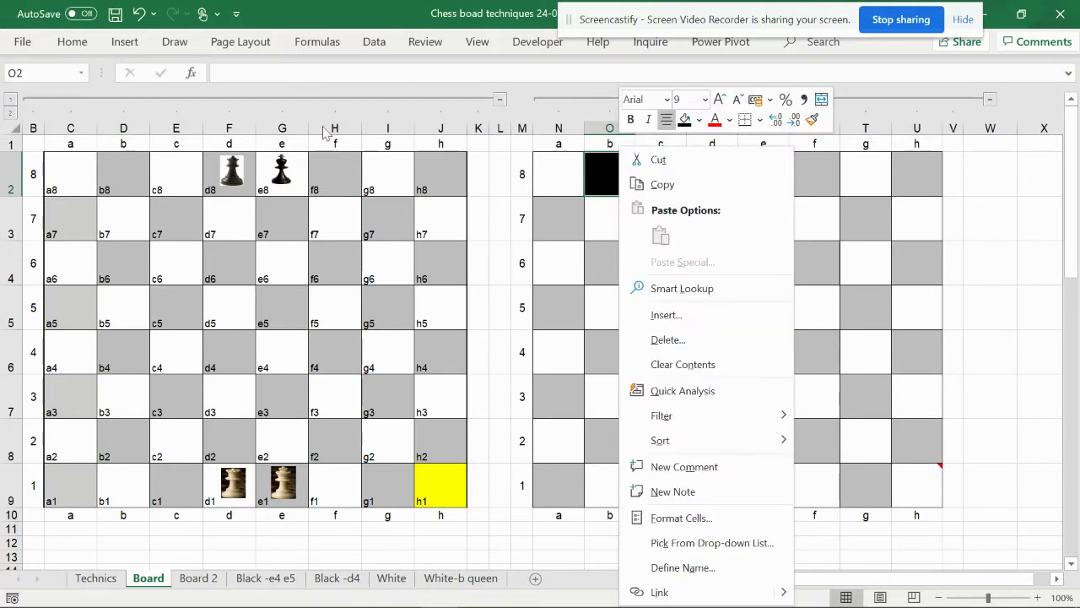
click(61, 34)
click(72, 41)
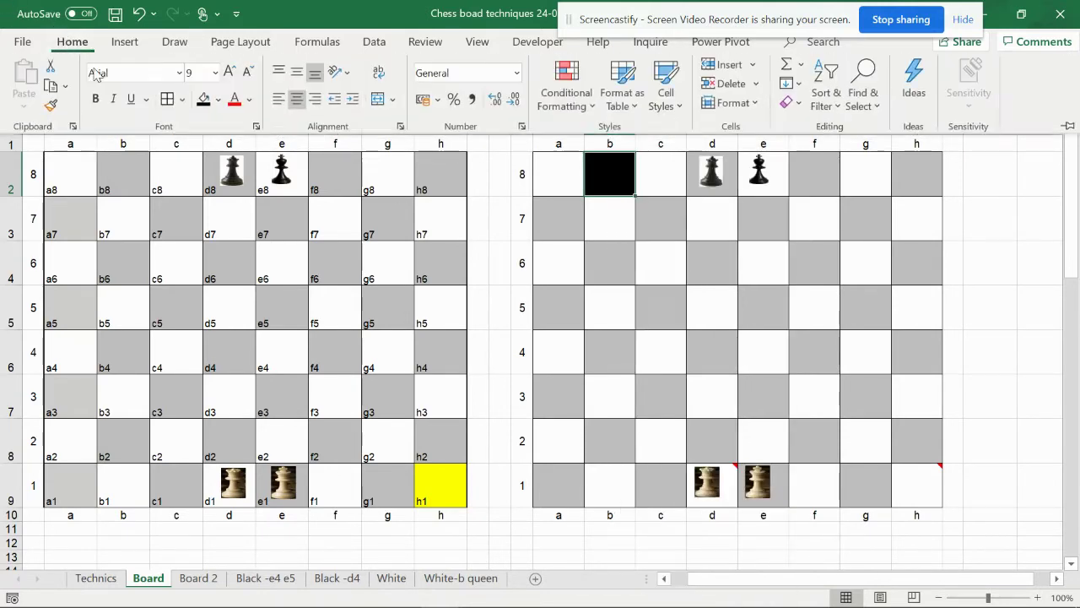
click(53, 107)
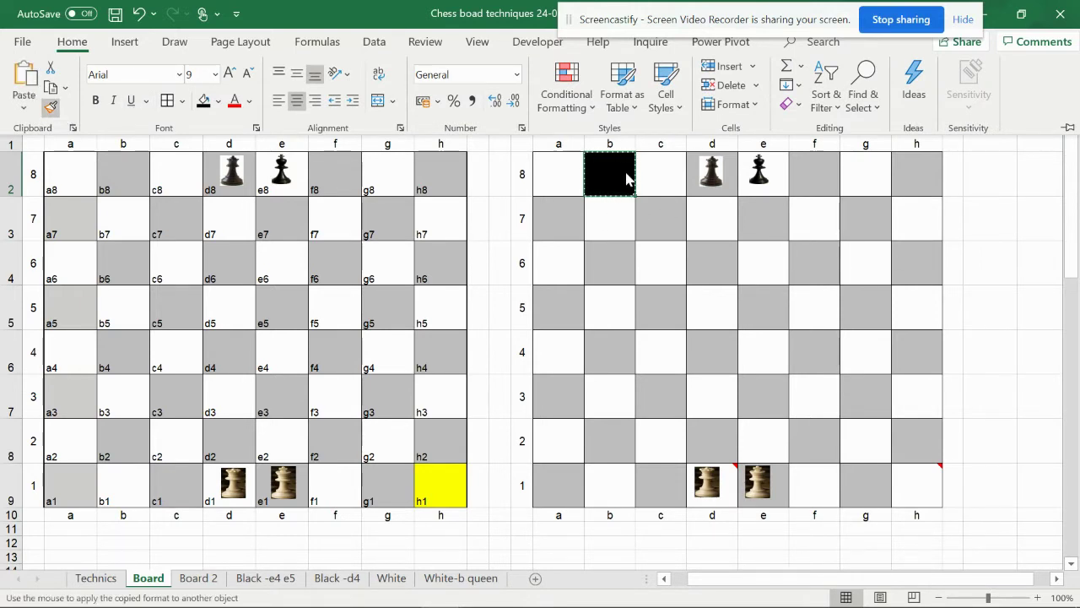
click(671, 218)
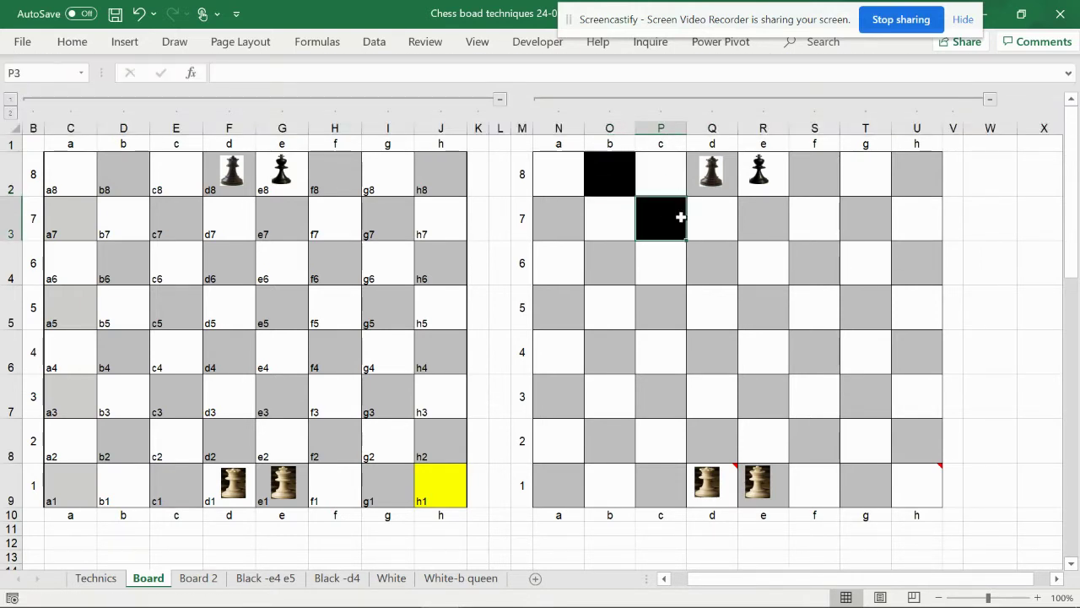
Copy the black formatting of cell P3 to square e7 (cell R3) with Format Painter.
click(762, 213)
click(671, 223)
click(72, 42)
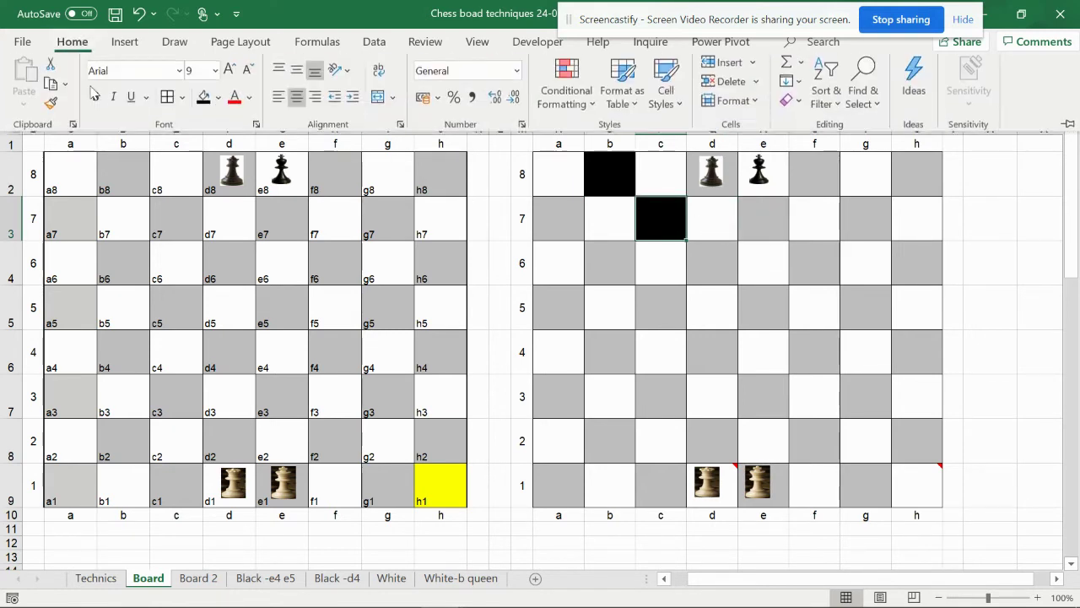
click(51, 108)
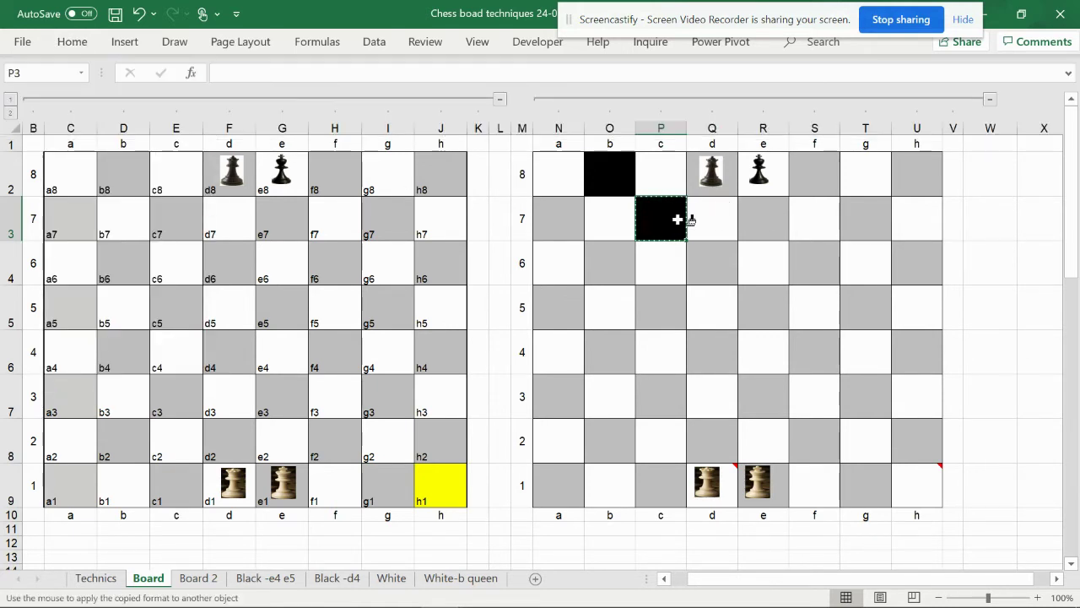
click(758, 217)
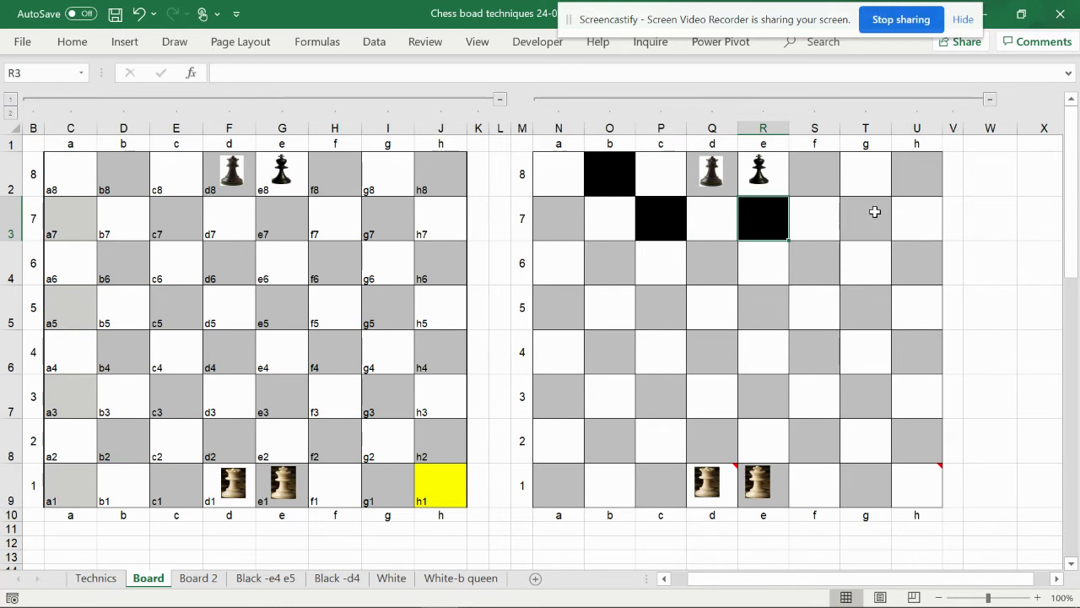
click(72, 43)
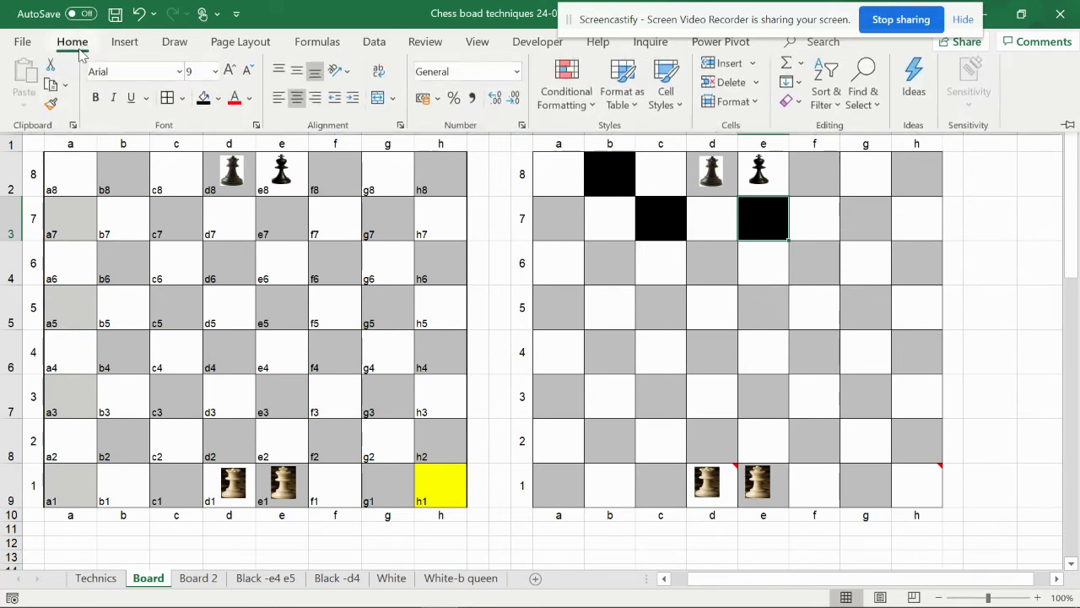
click(53, 106)
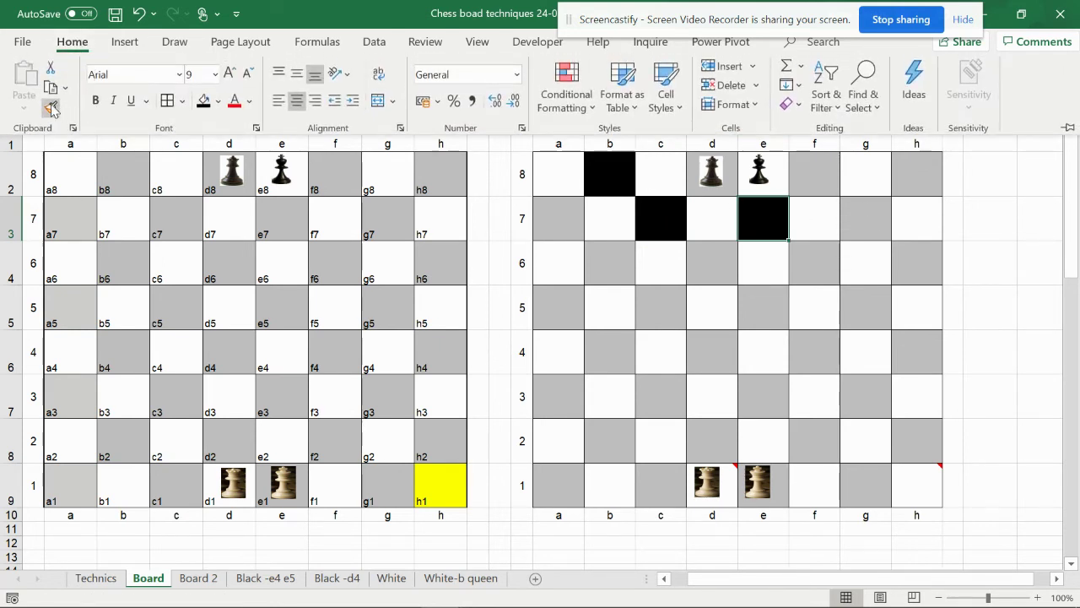
click(663, 217)
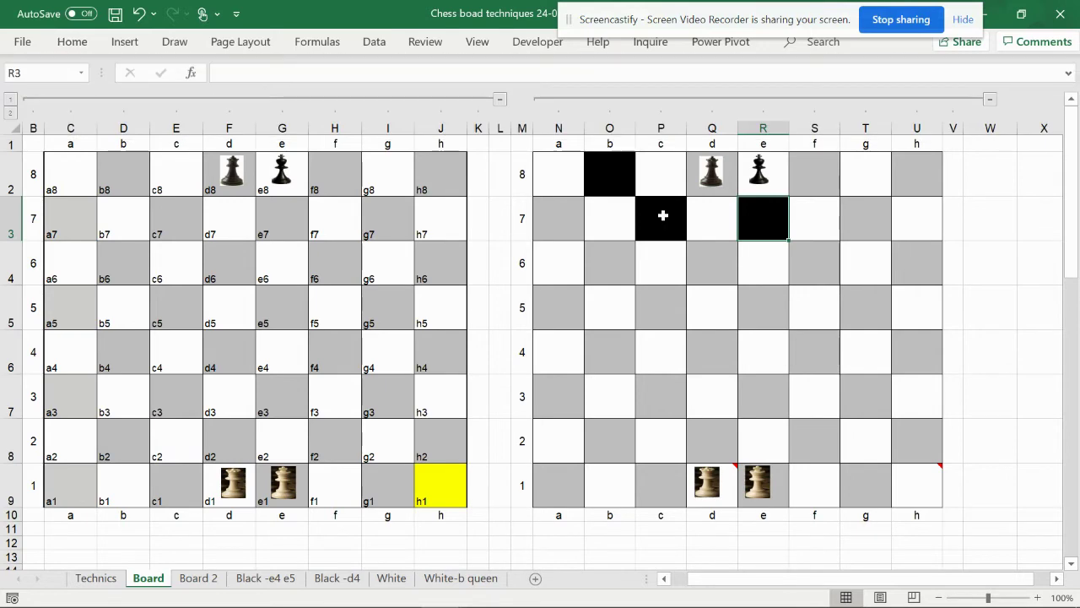
Copy the black formatting of P3 repeatedly to squares a7, b6, d6, f6 and g7 (N3, O4, Q4, S4, T3) with Format Painter.
click(73, 43)
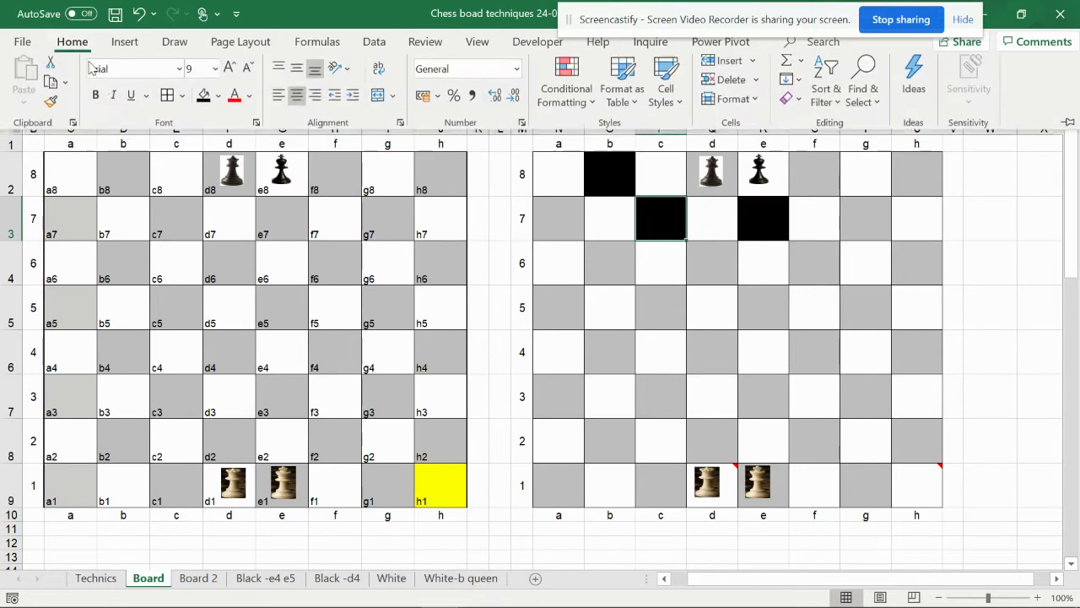
click(50, 108)
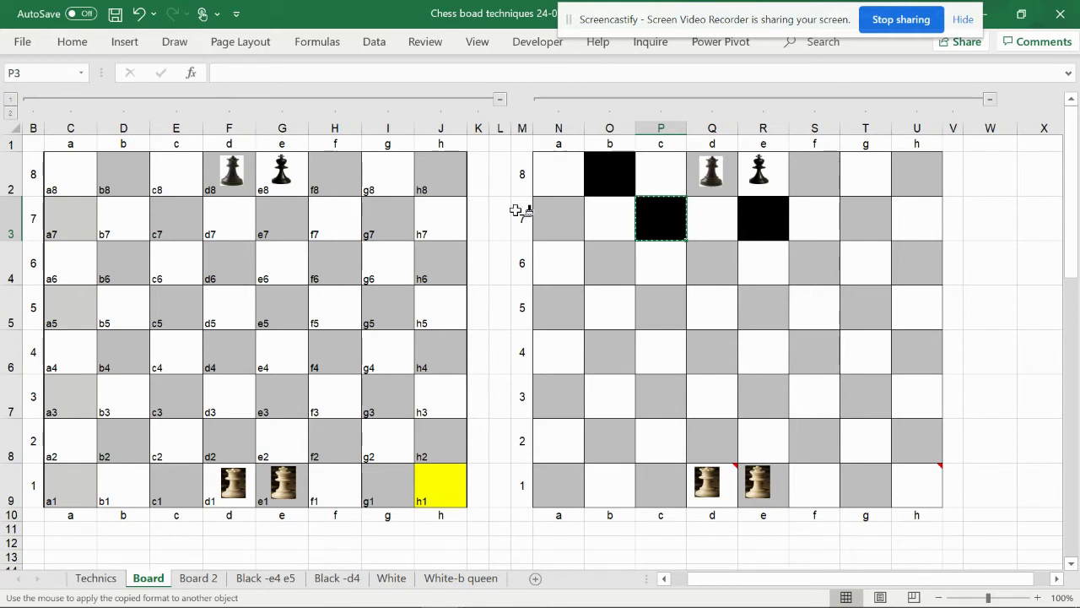
click(562, 217)
click(610, 257)
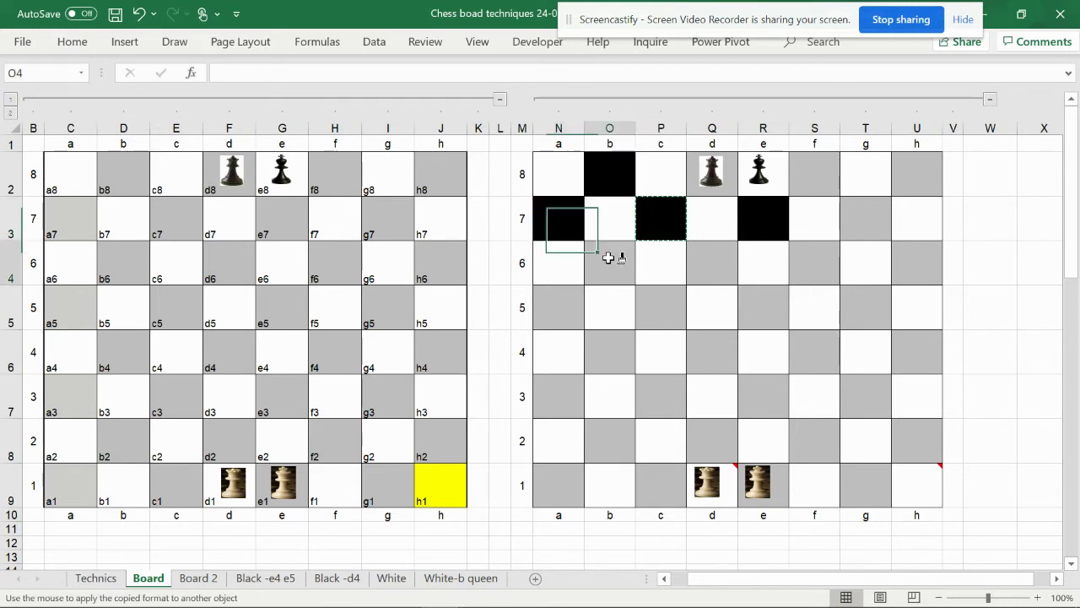
click(707, 268)
click(827, 268)
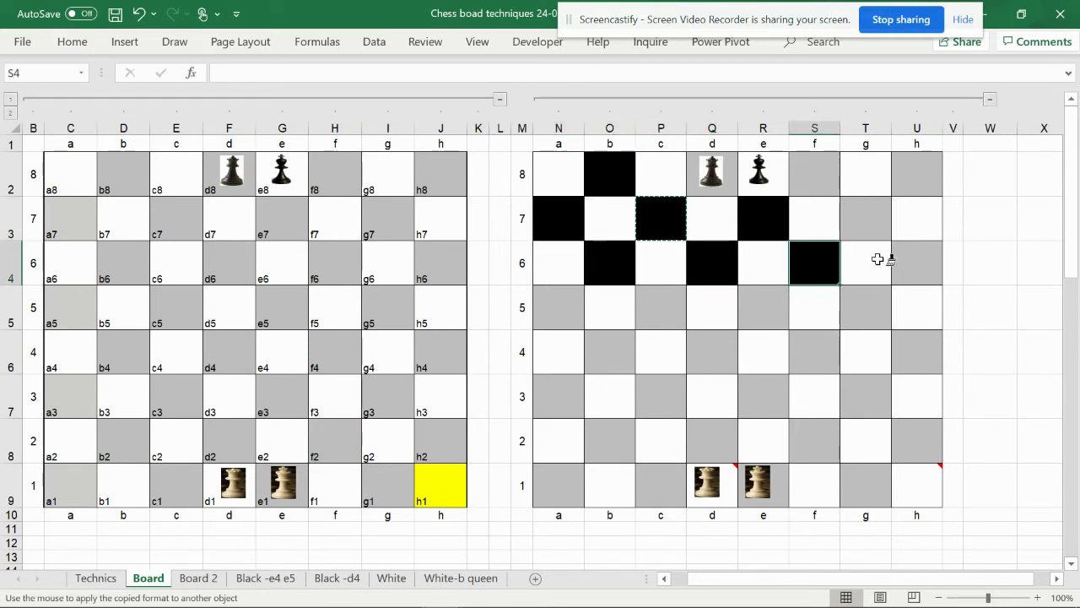
click(875, 222)
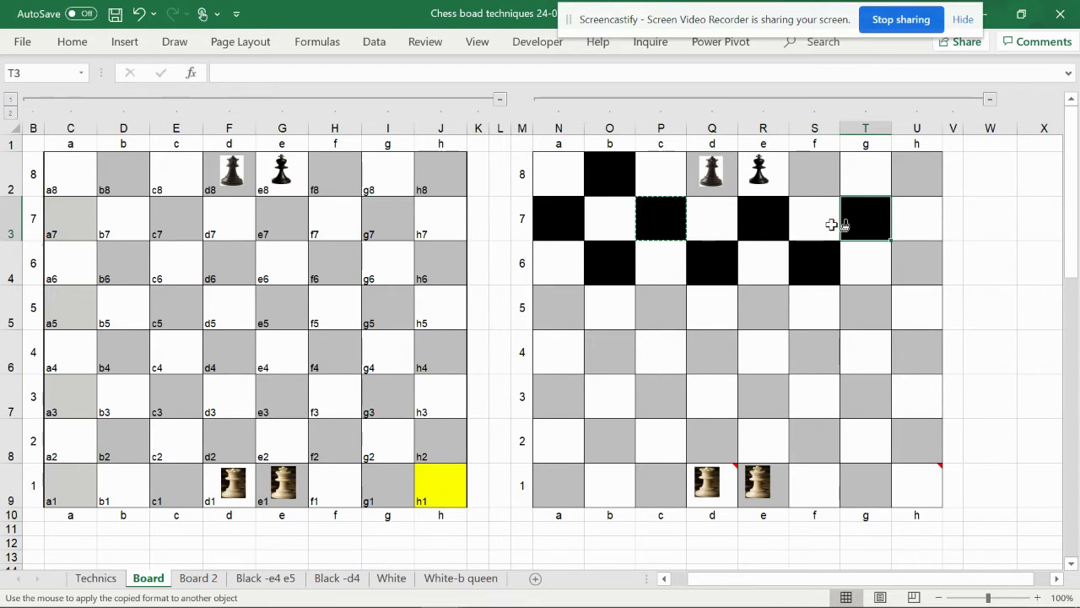
key(Escape)
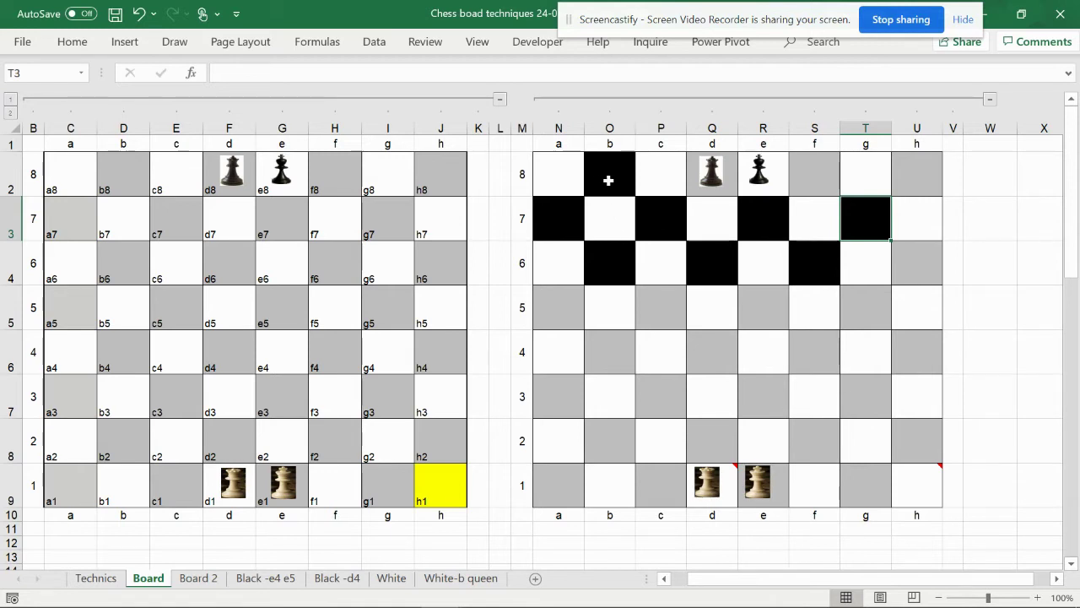
Shift the black queen picture slightly to the right within square d8 of the unlabelled board.
click(711, 181)
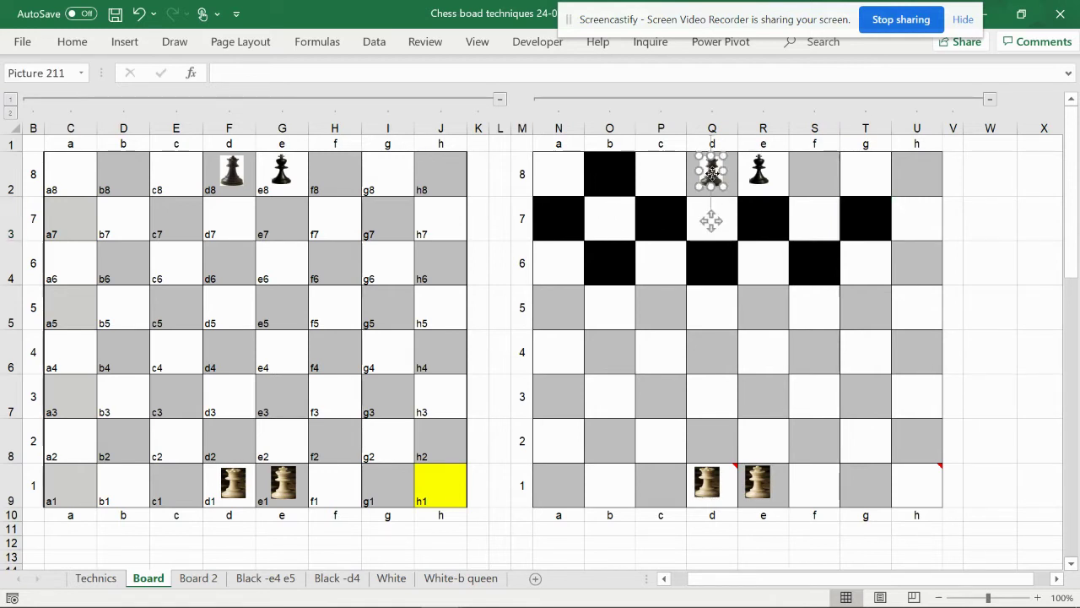
click(109, 231)
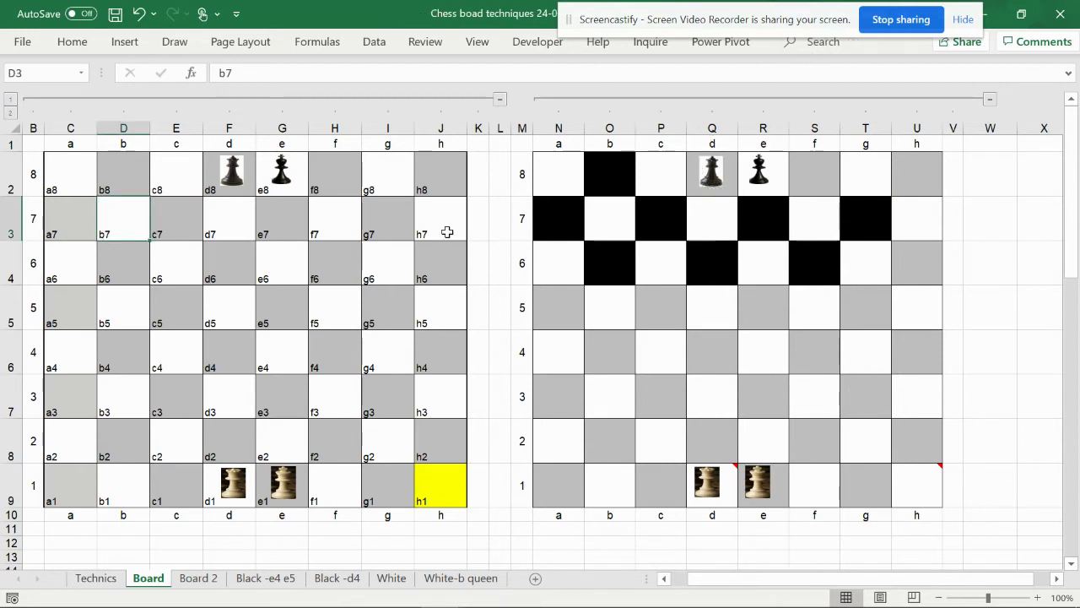
mouse_move(715, 173)
mouse_down()
mouse_move(618, 171)
mouse_move(714, 171)
mouse_move(762, 231)
mouse_move(762, 171)
mouse_move(721, 175)
mouse_up()
click(760, 175)
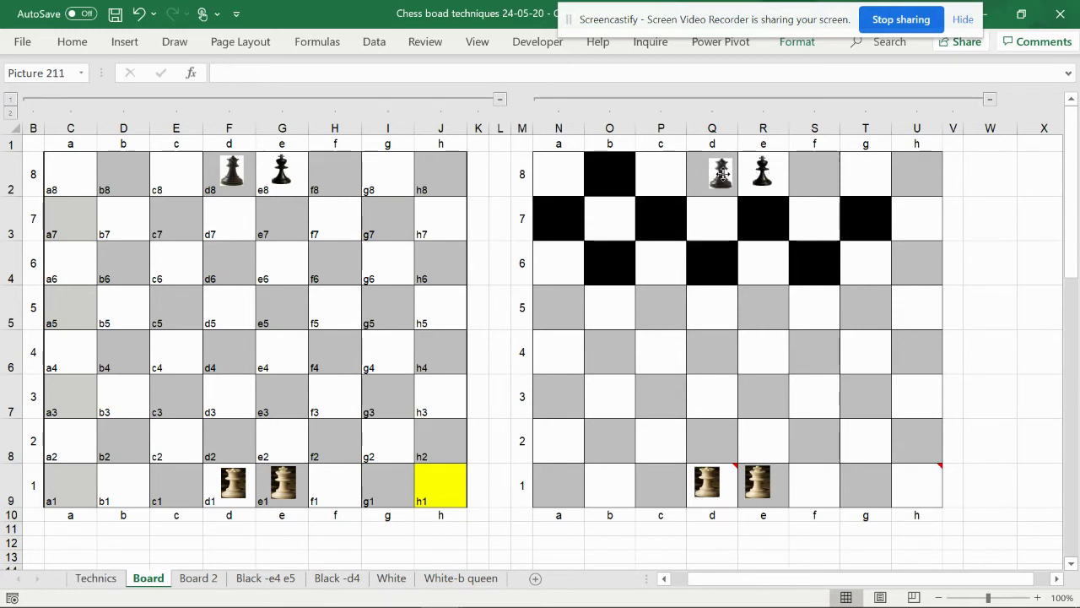
click(760, 173)
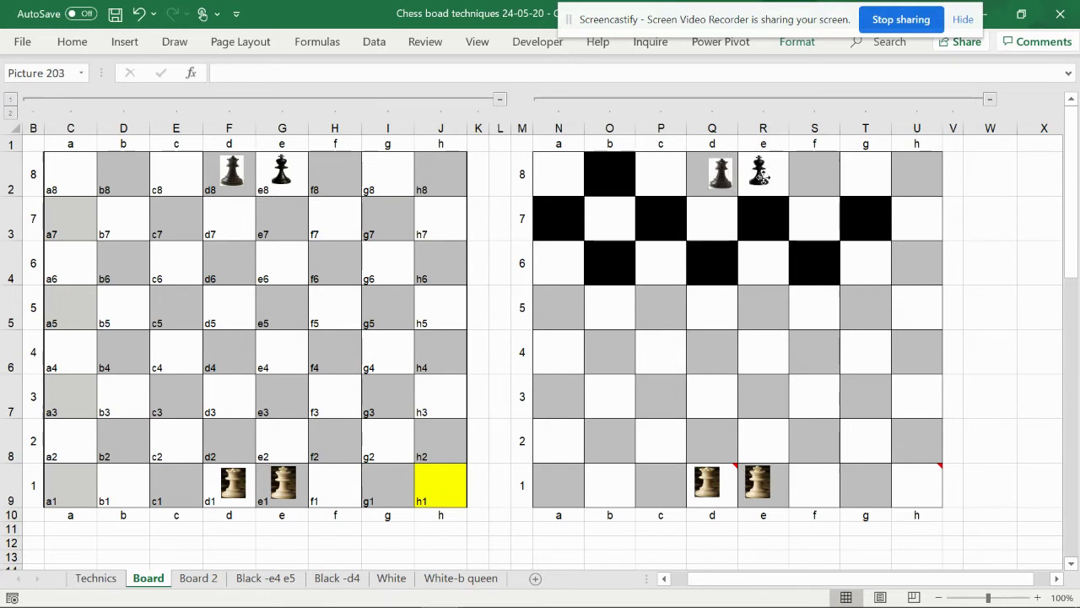
click(624, 173)
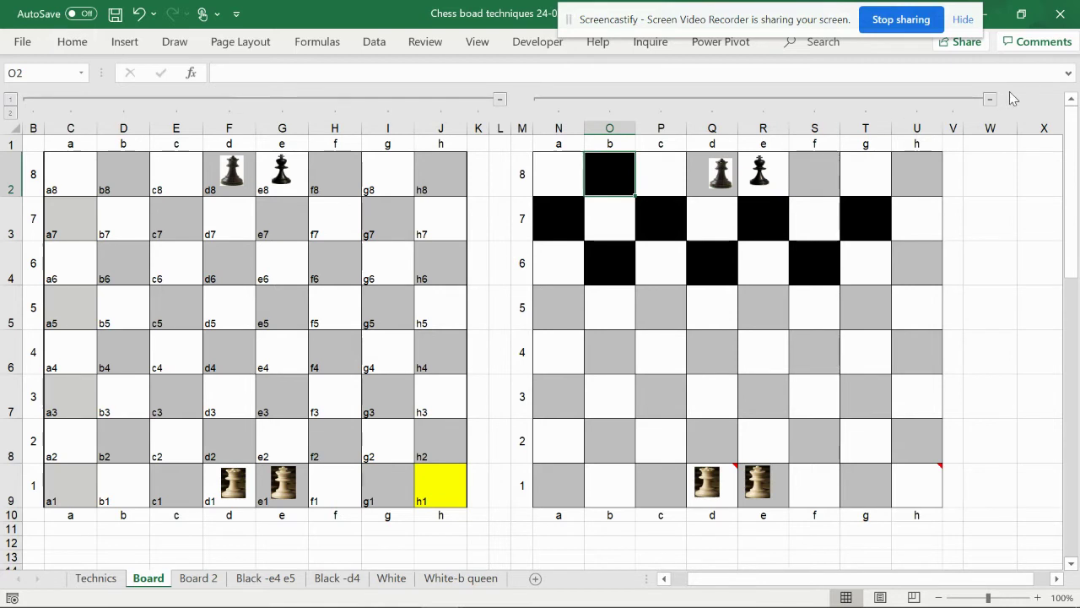
click(71, 42)
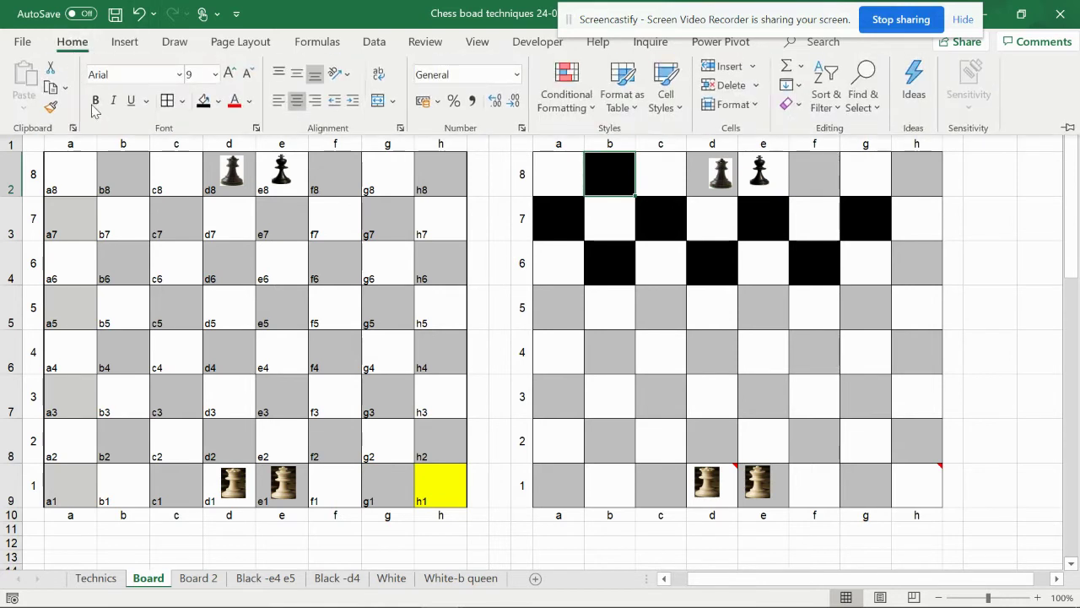
click(50, 106)
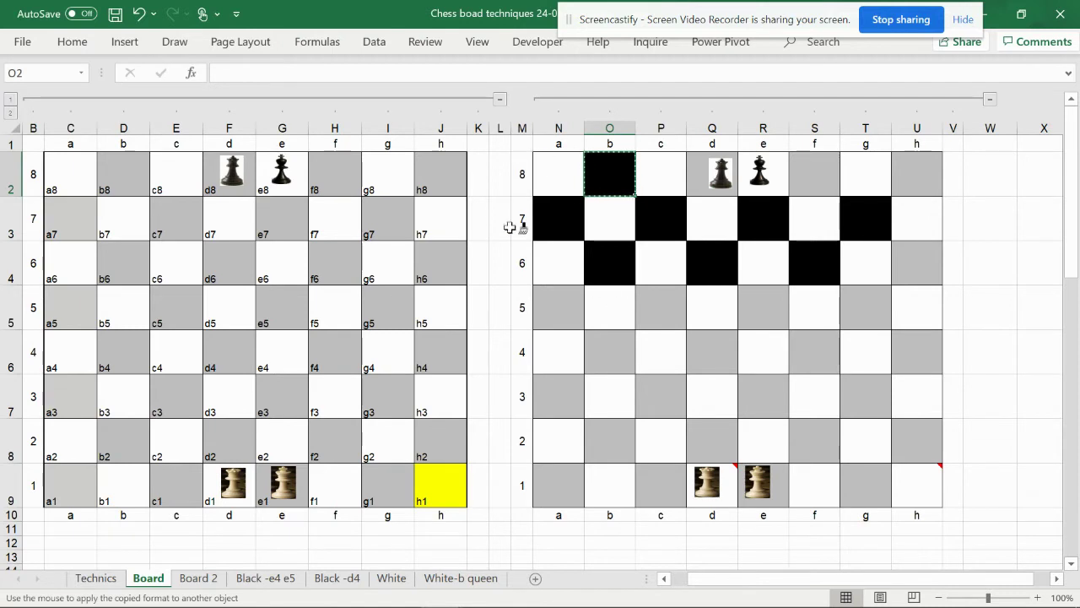
key(Escape)
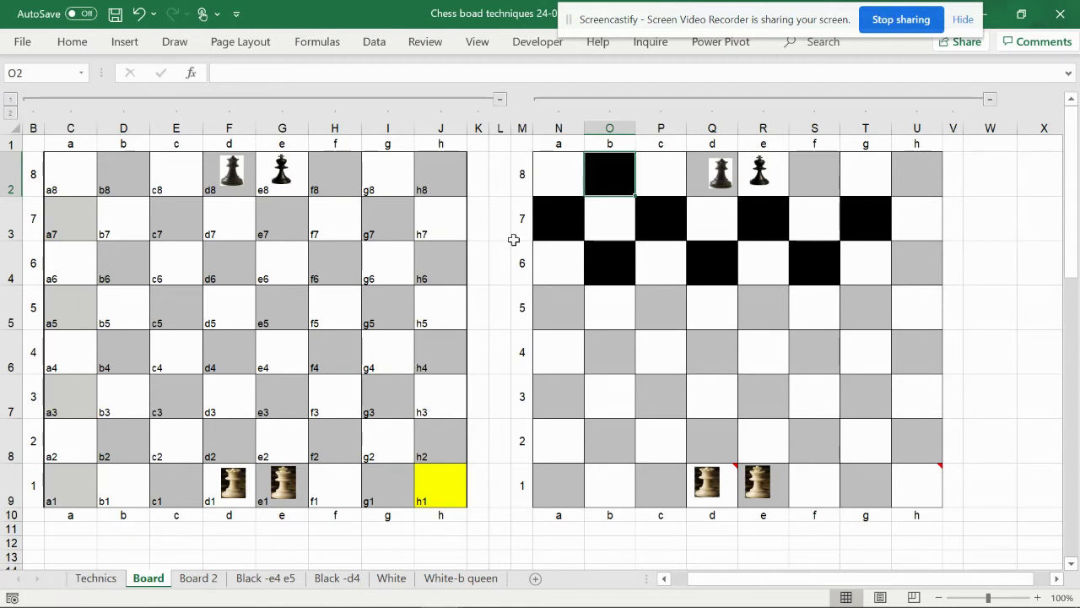
Restore the grey formatting of the black squares (O2, N3, P3, R3, T3, O4, Q4, S4) by copying it from N5 with Format Painter.
click(560, 303)
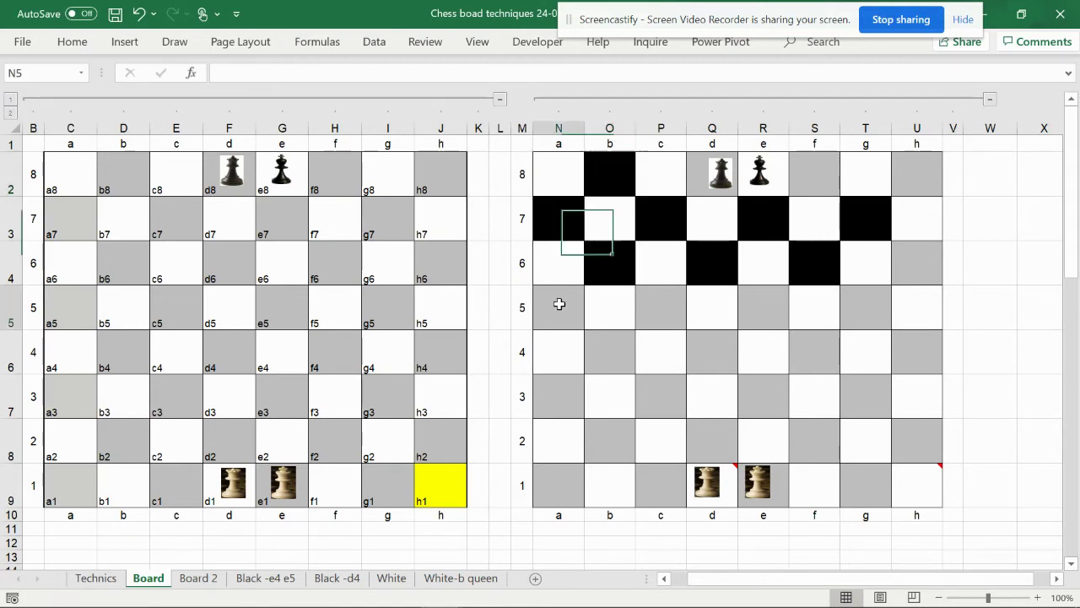
click(73, 43)
click(51, 101)
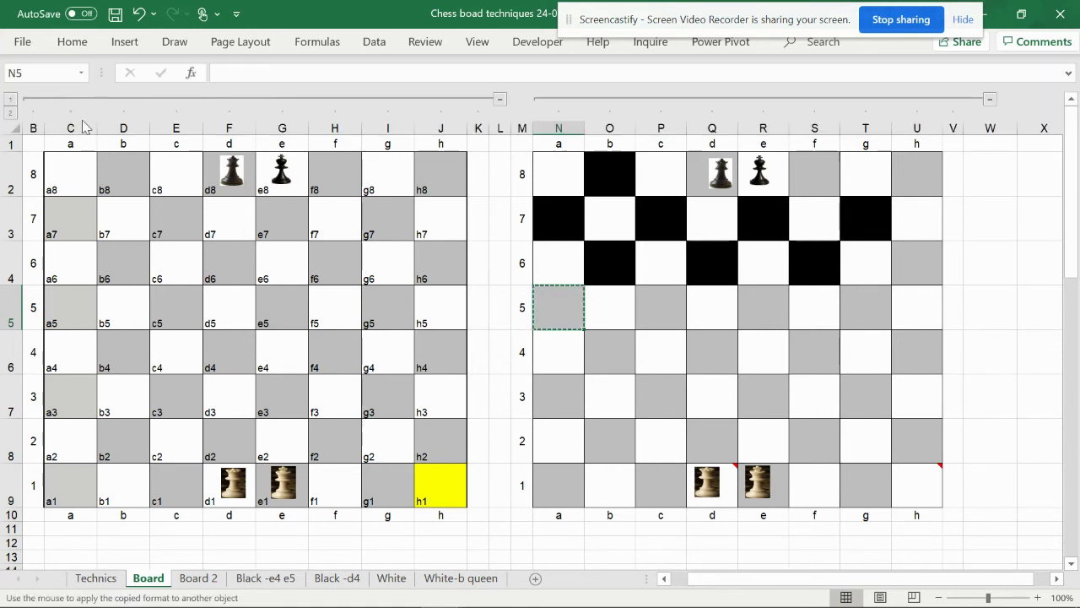
click(559, 221)
click(618, 178)
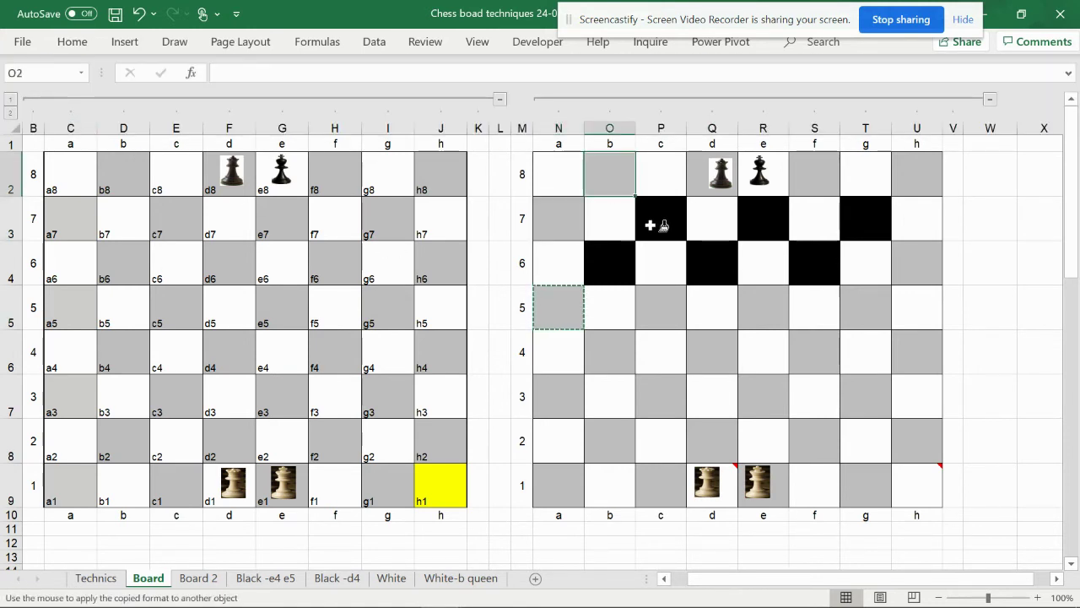
click(661, 226)
click(620, 261)
click(716, 265)
click(759, 227)
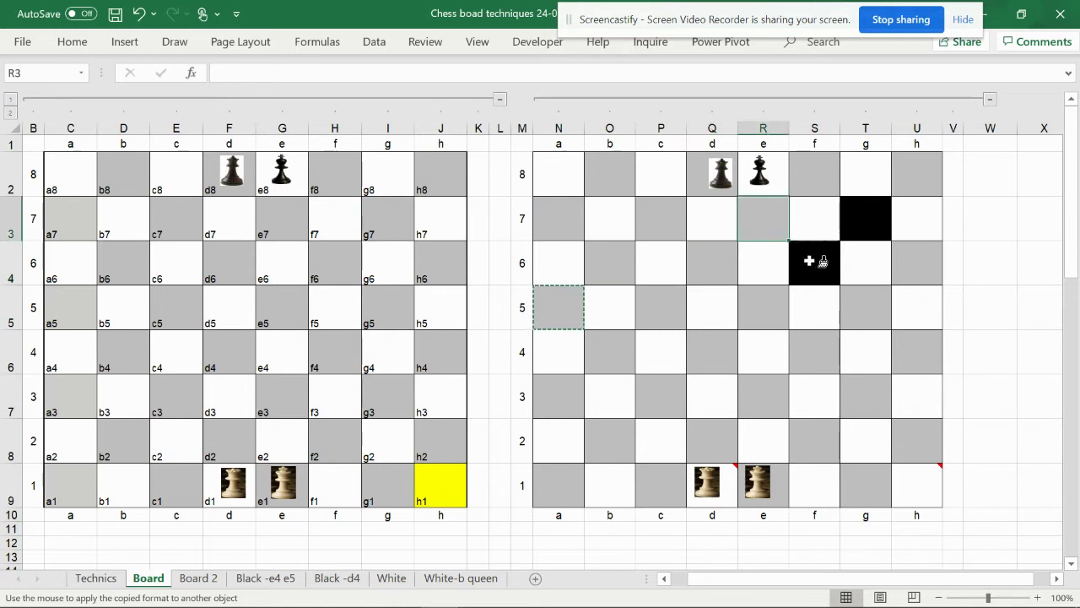
click(821, 262)
click(871, 226)
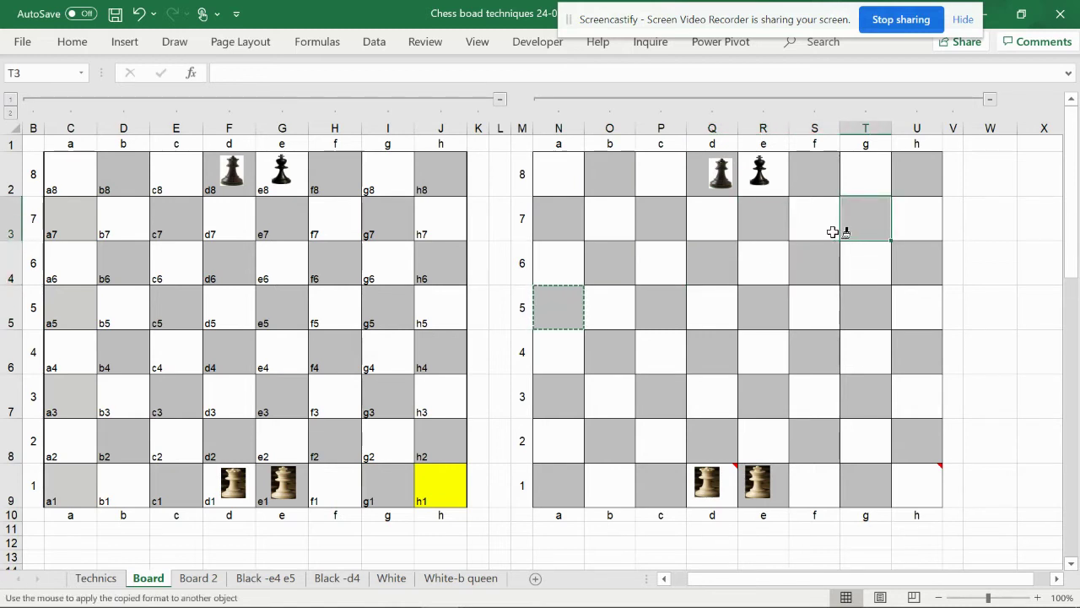
key(Escape)
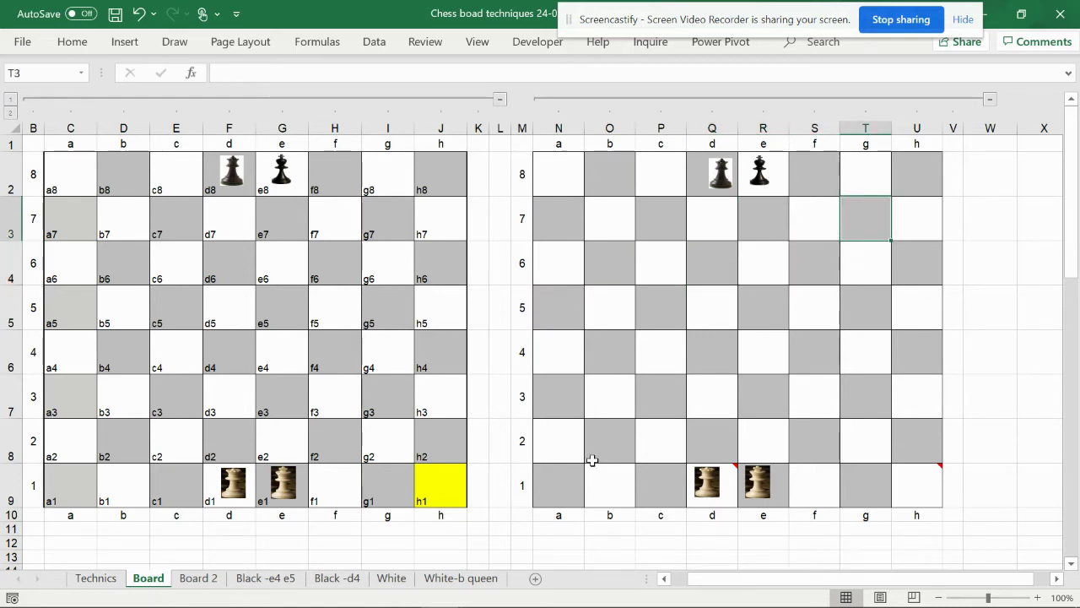
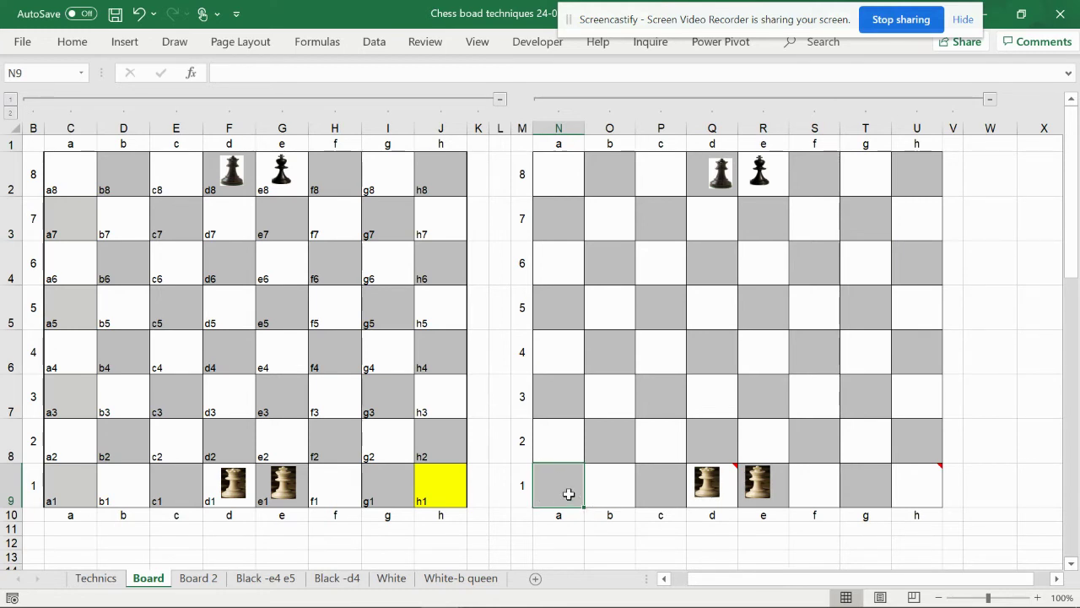
Enter the formula =N$10 in cell N9 to reference the column letter with its row locked.
text(=)
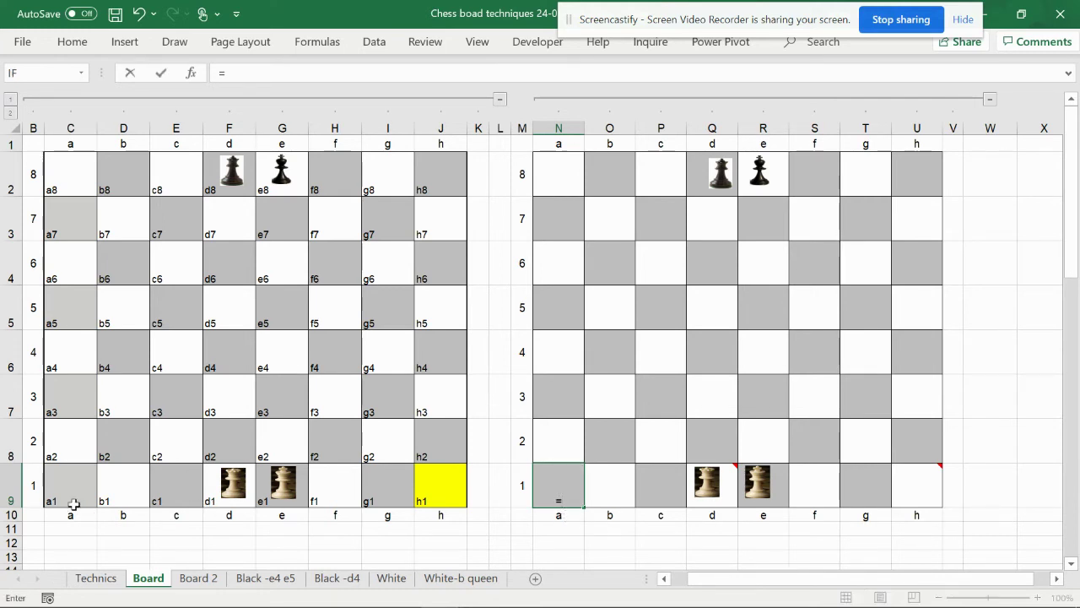
click(552, 515)
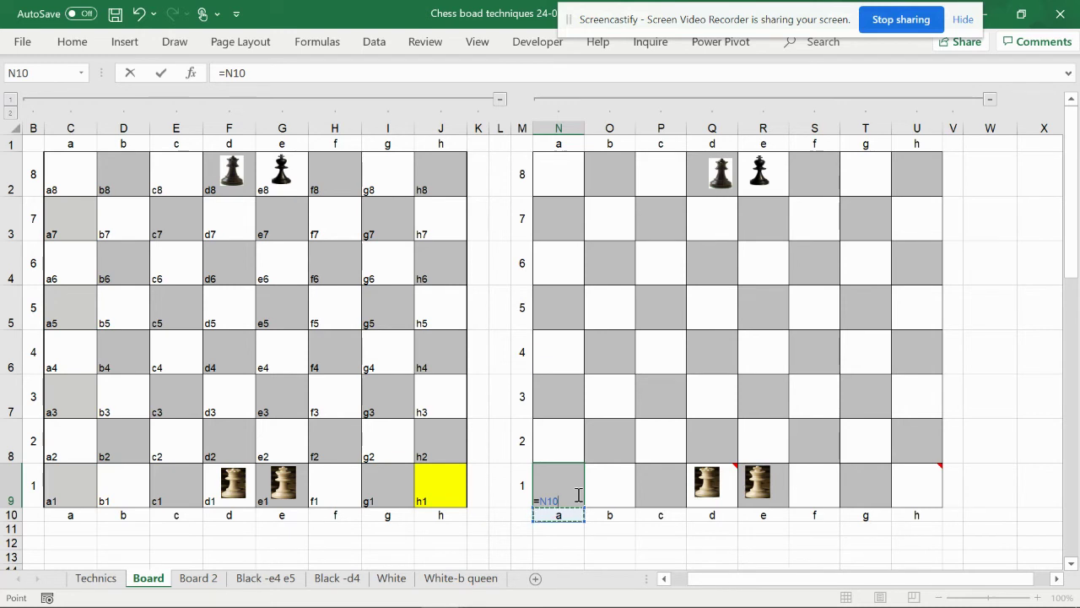
key(F4)
key(F4)
key(Return)
click(577, 493)
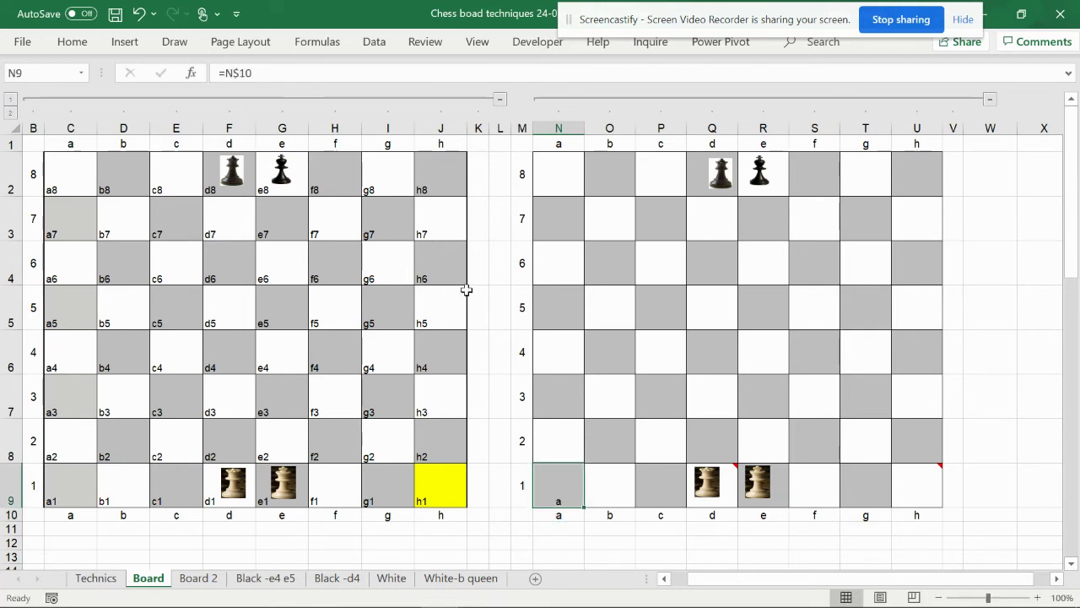
Extend the formula in N9 to =N$10&$M$9 so the row number is joined to the column letter.
click(263, 72)
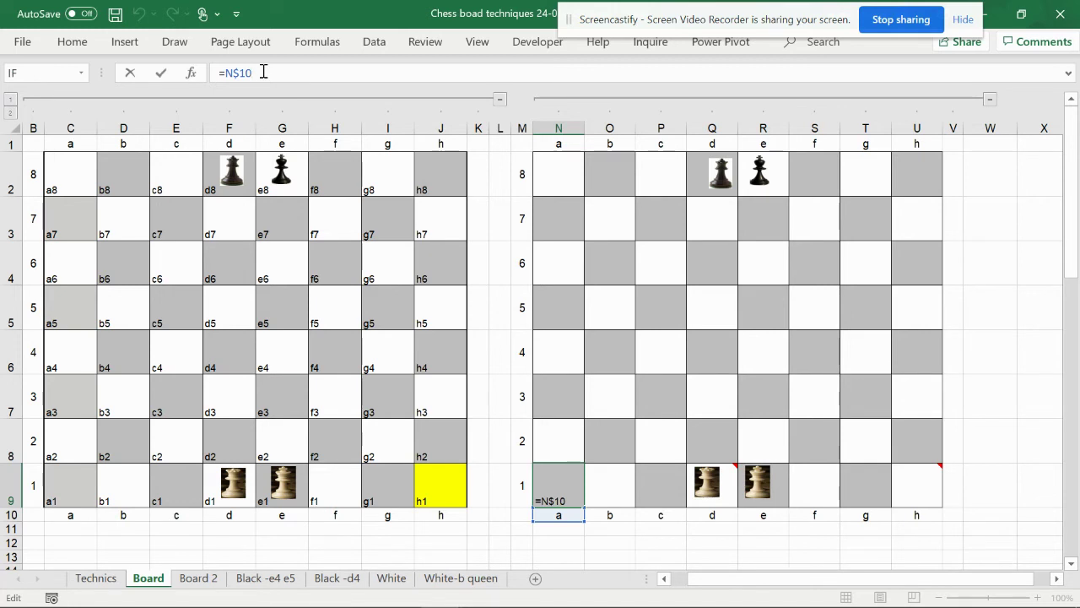
text(&)
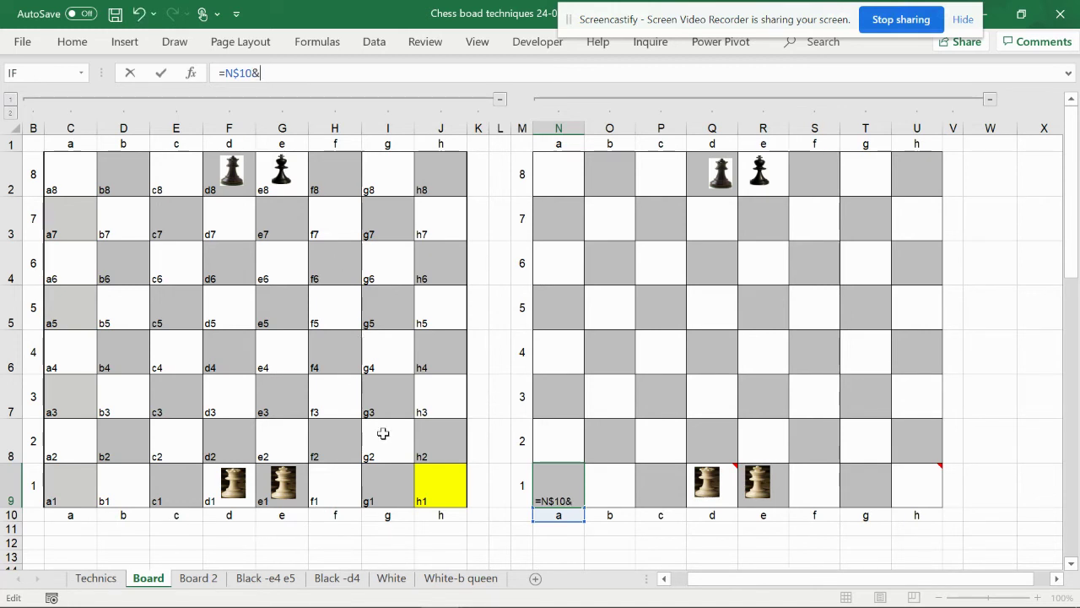
click(516, 480)
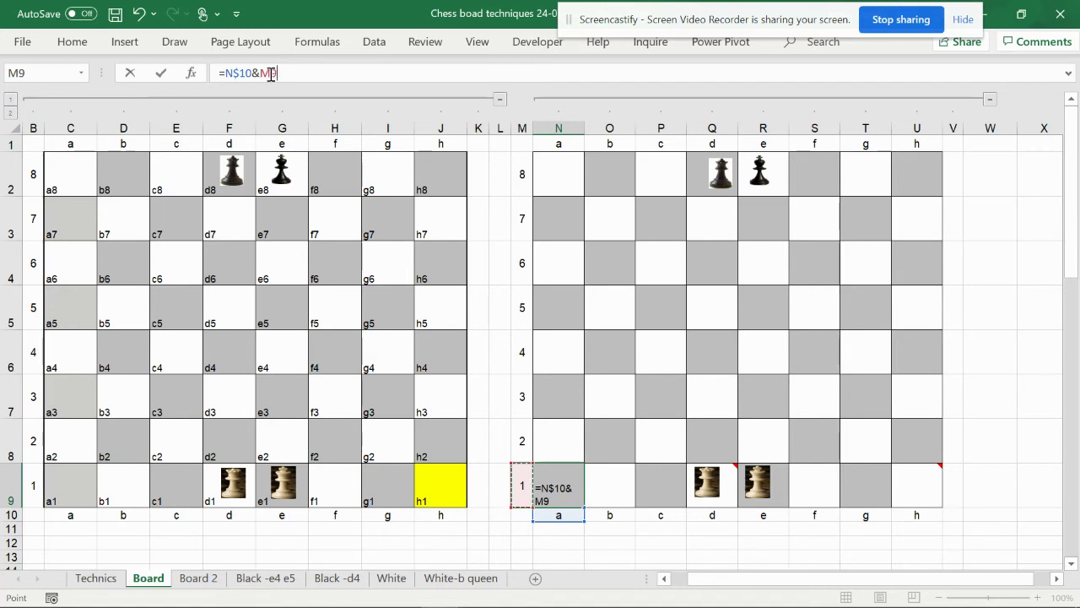
key(F4)
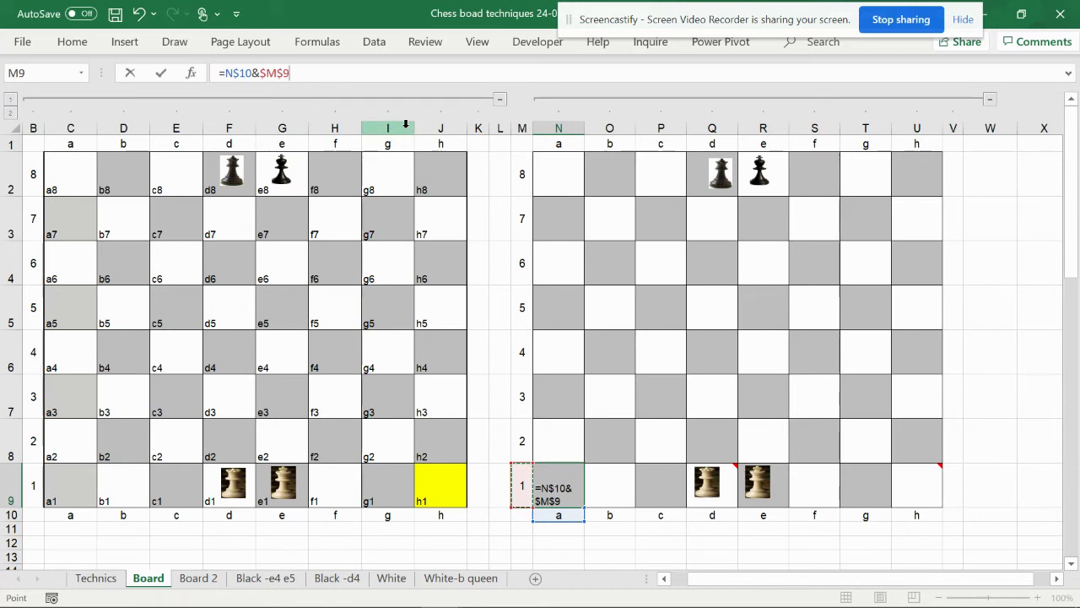
key(Return)
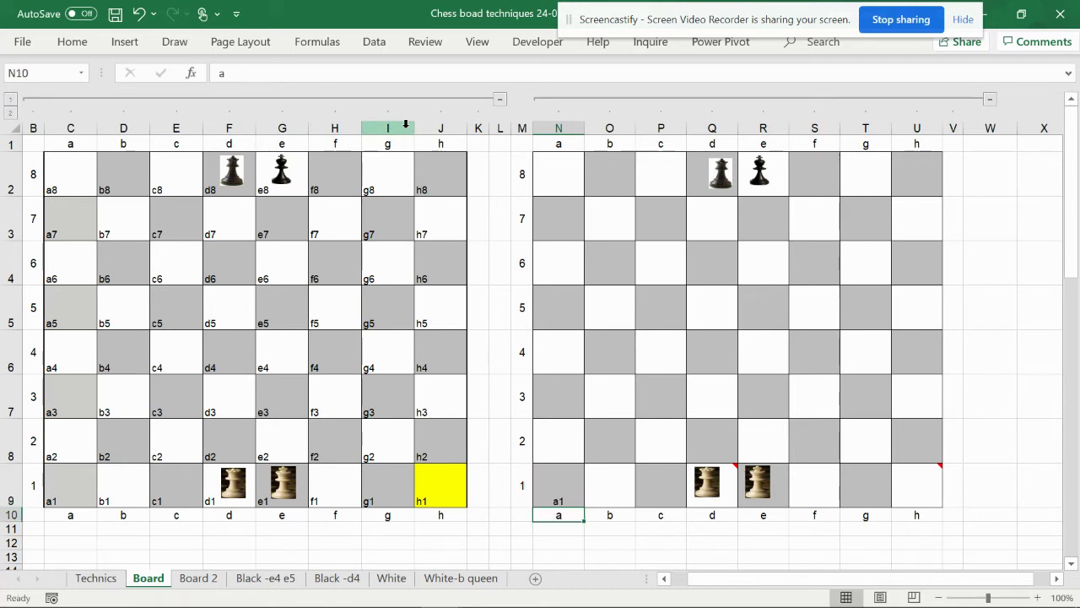
Copy cell N9 and paste only its formula into square b1 (cell O9).
click(560, 497)
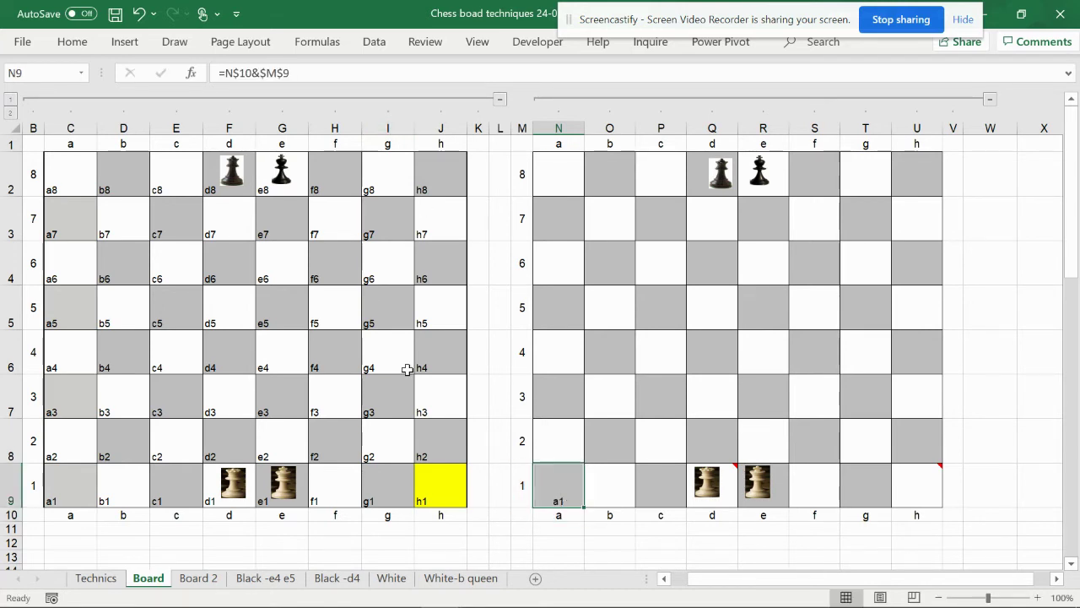
click(72, 42)
click(563, 480)
right_click(572, 498)
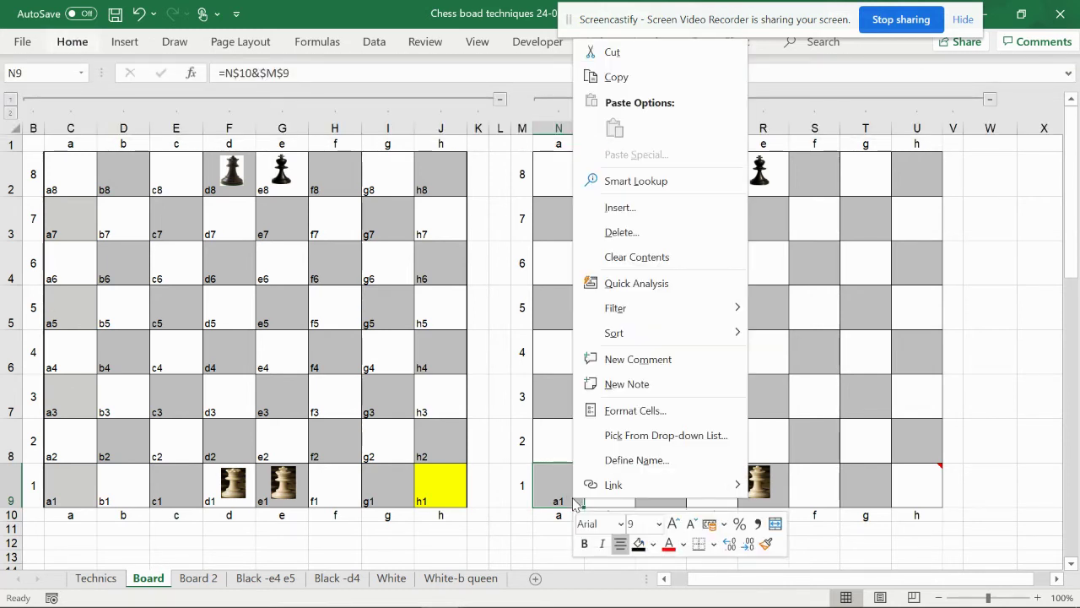
click(622, 79)
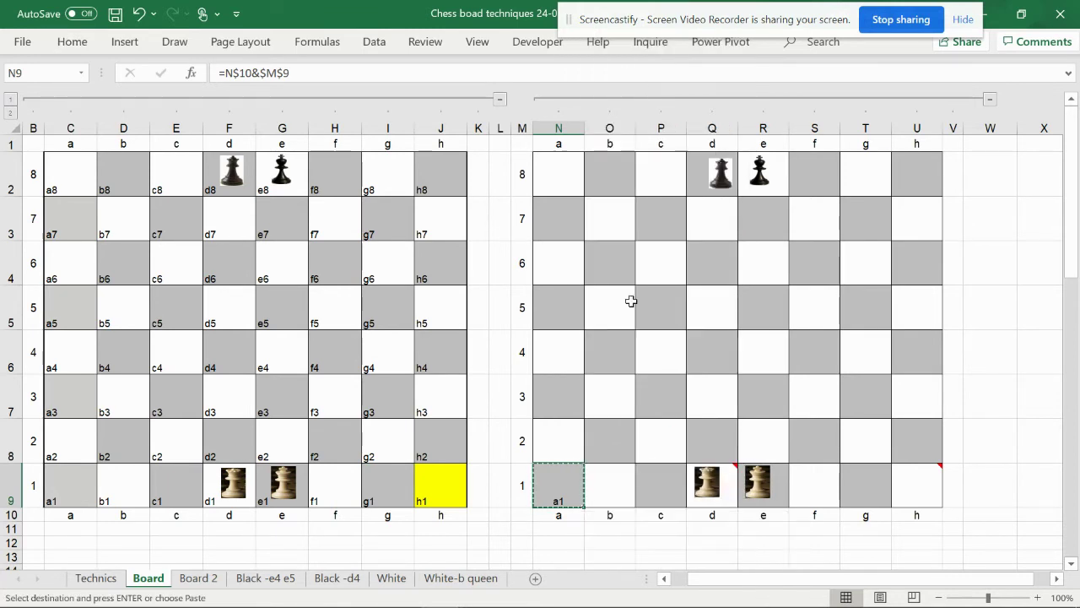
click(622, 490)
right_click(623, 491)
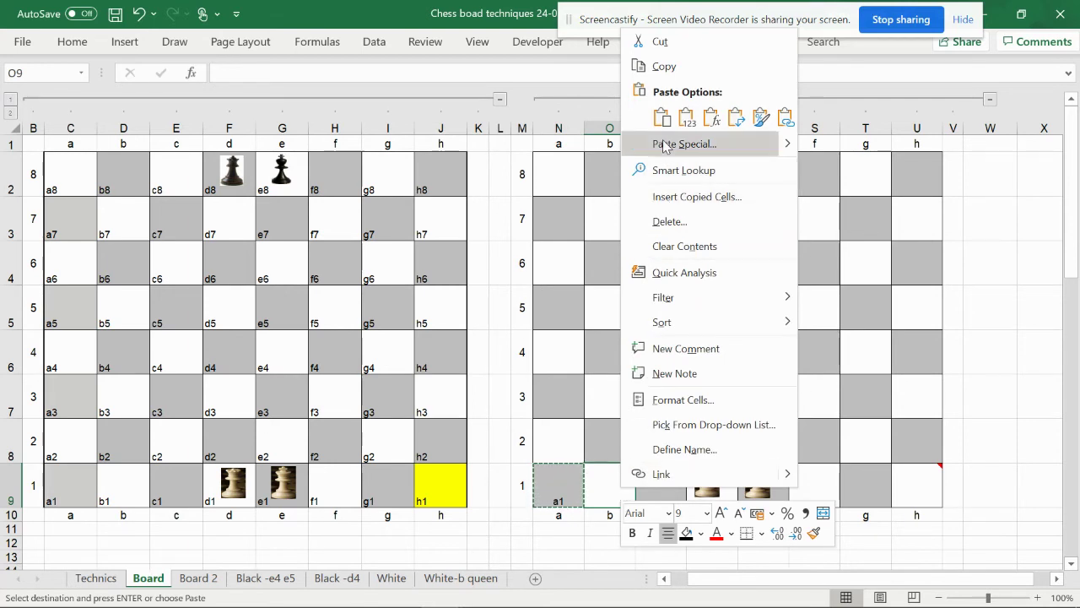
mouse_move(783, 146)
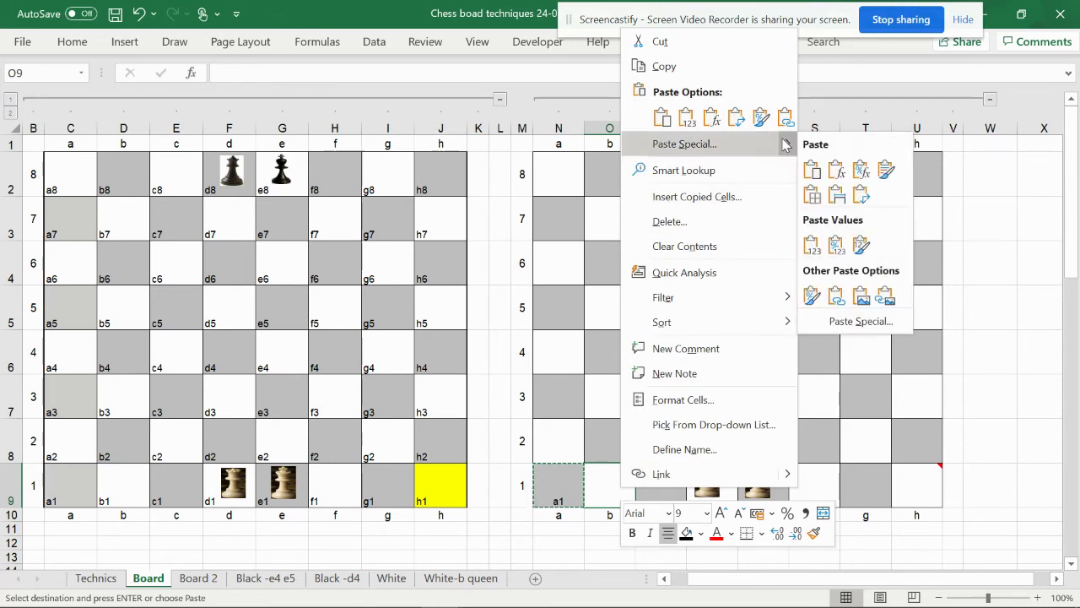
click(711, 118)
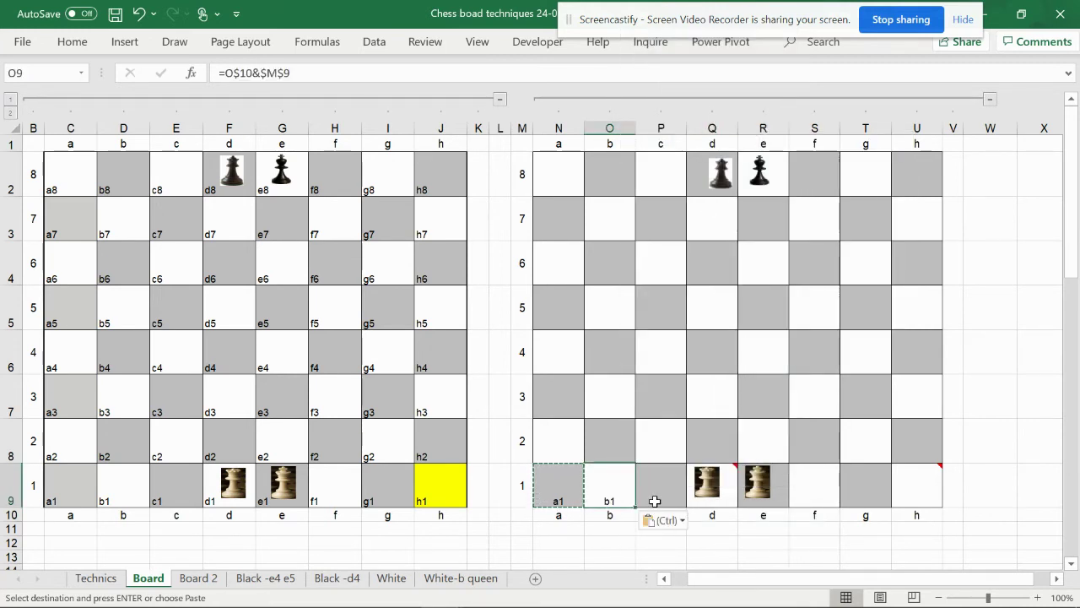
key(Escape)
Fill the N9 formula across the first rank to U9, keeping the existing square colours.
drag(556, 498, 947, 509)
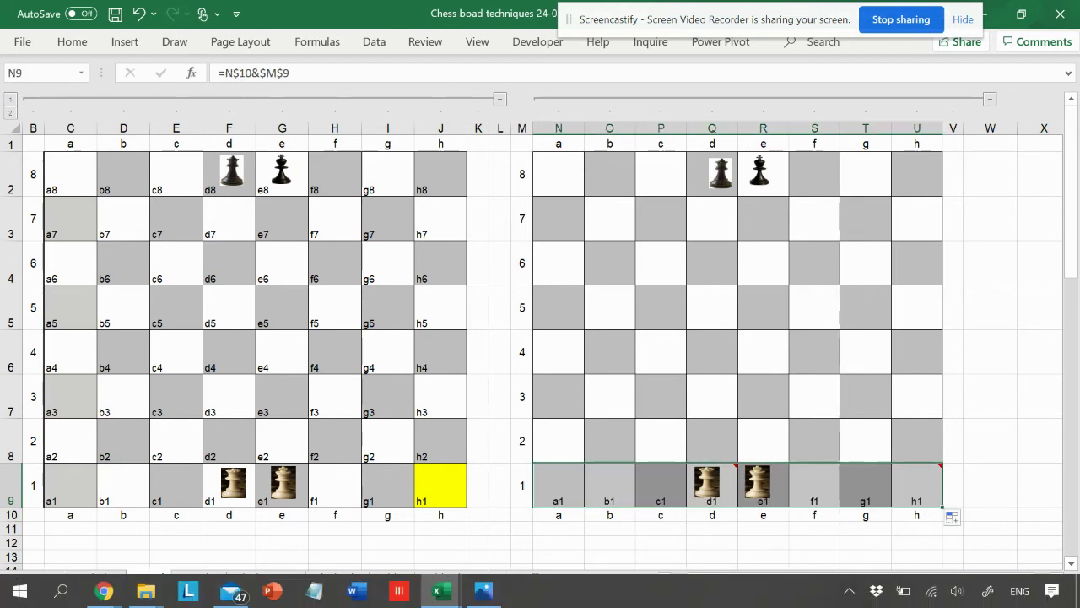
click(650, 556)
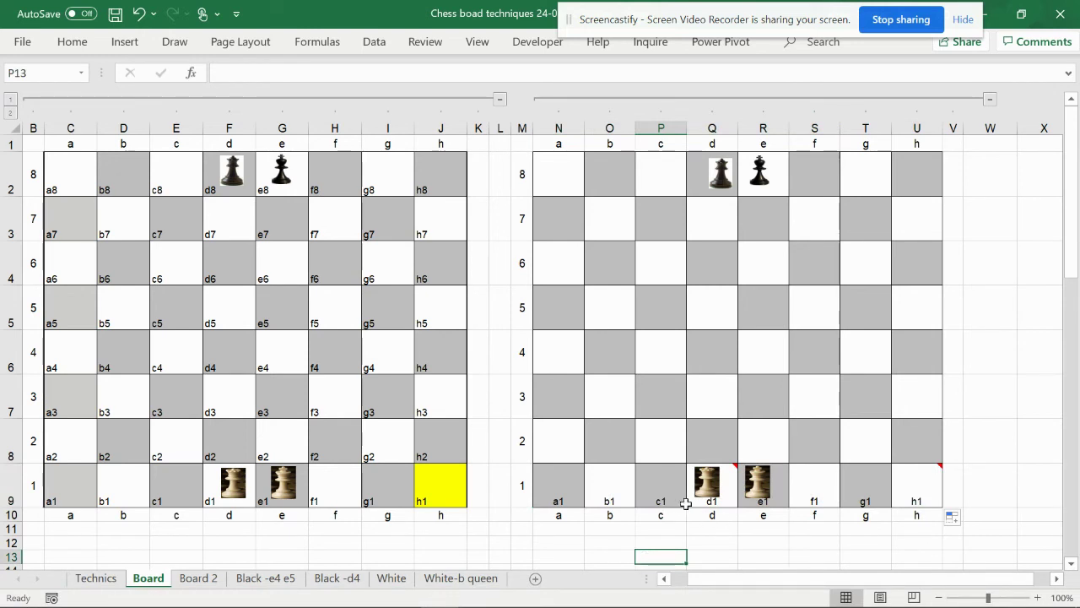
Left-align the square labels in cells N9 to U9.
click(559, 499)
drag(559, 499, 906, 501)
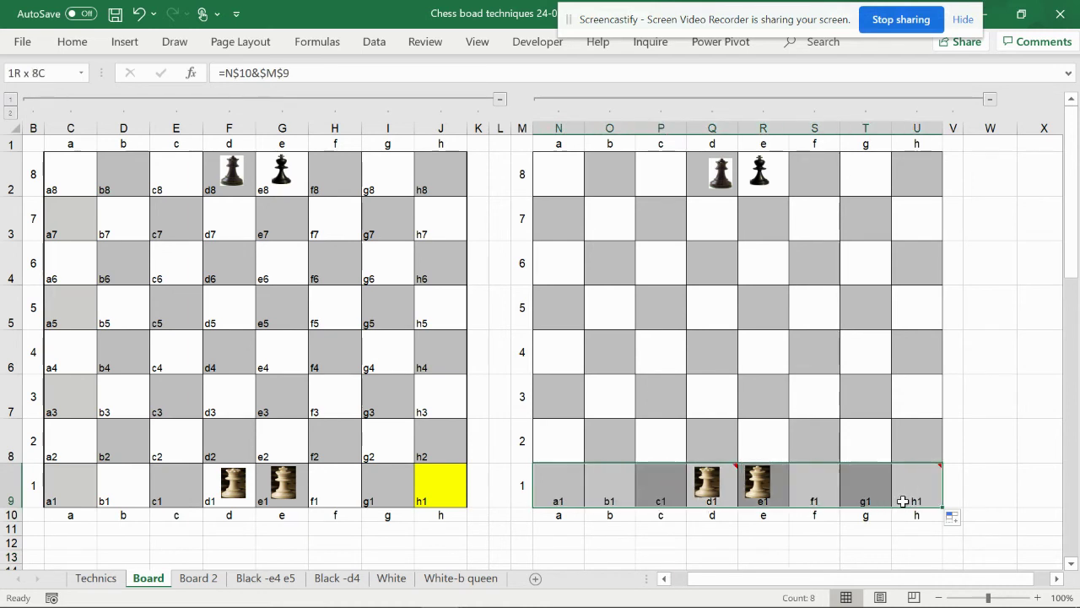
click(73, 42)
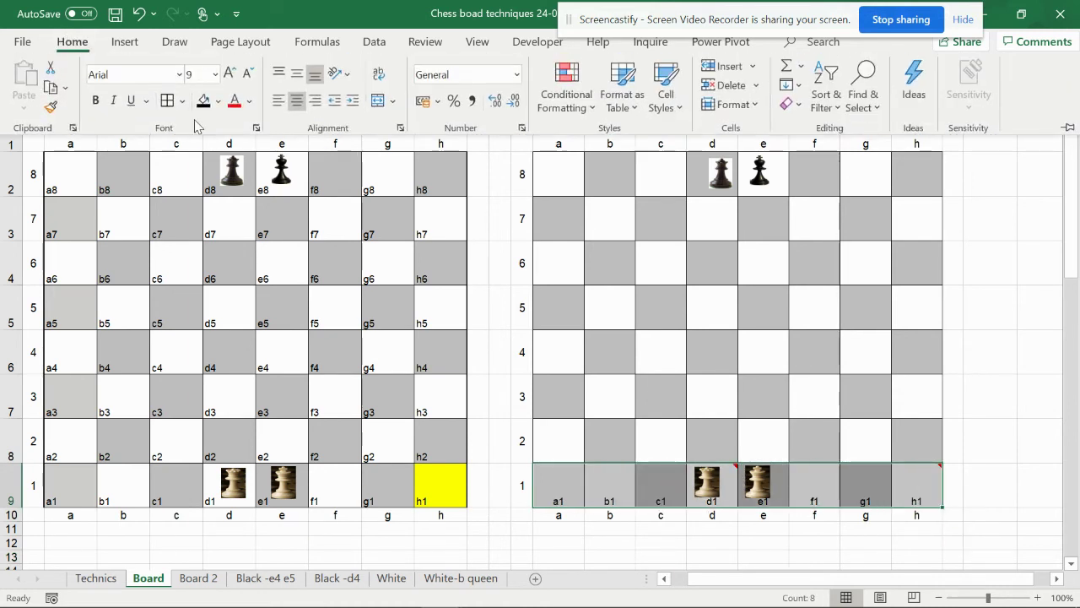
click(588, 455)
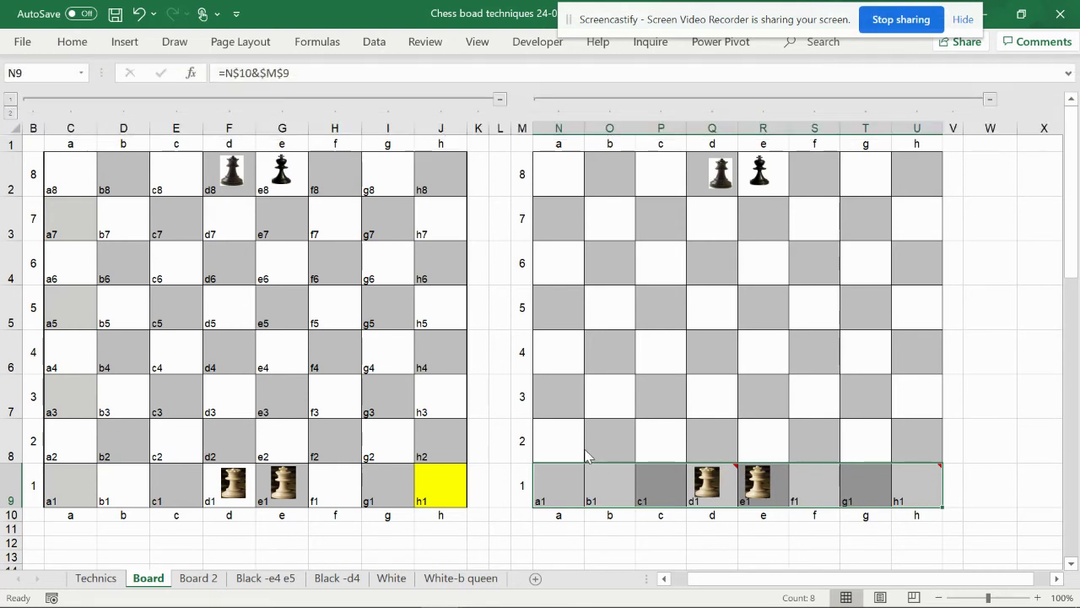
click(1037, 480)
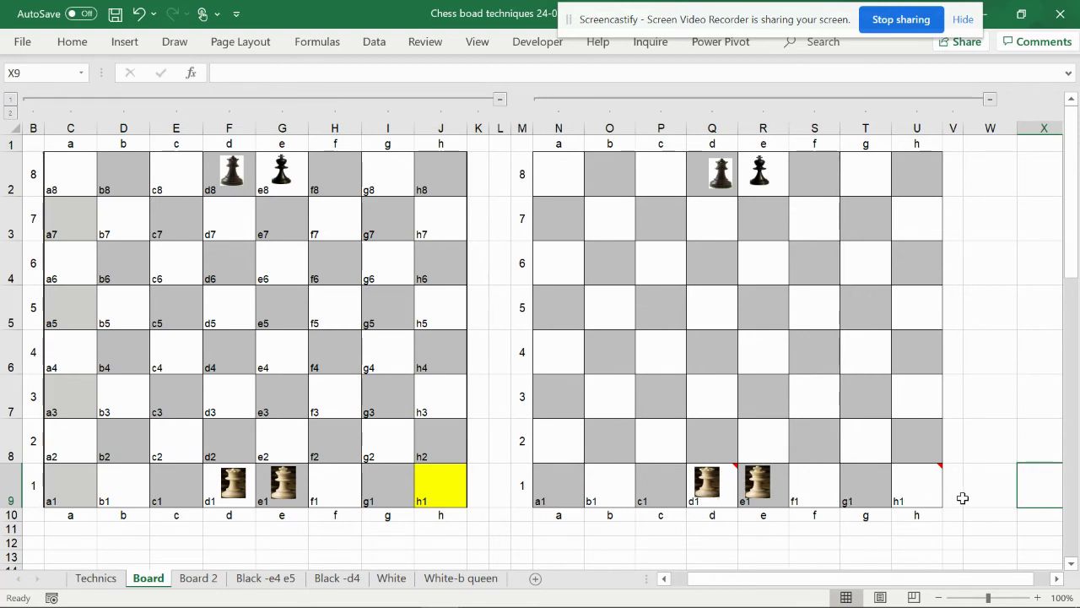
Enter the formula =N$10&$M$8 in cell N8 and left-align the resulting square label.
click(559, 451)
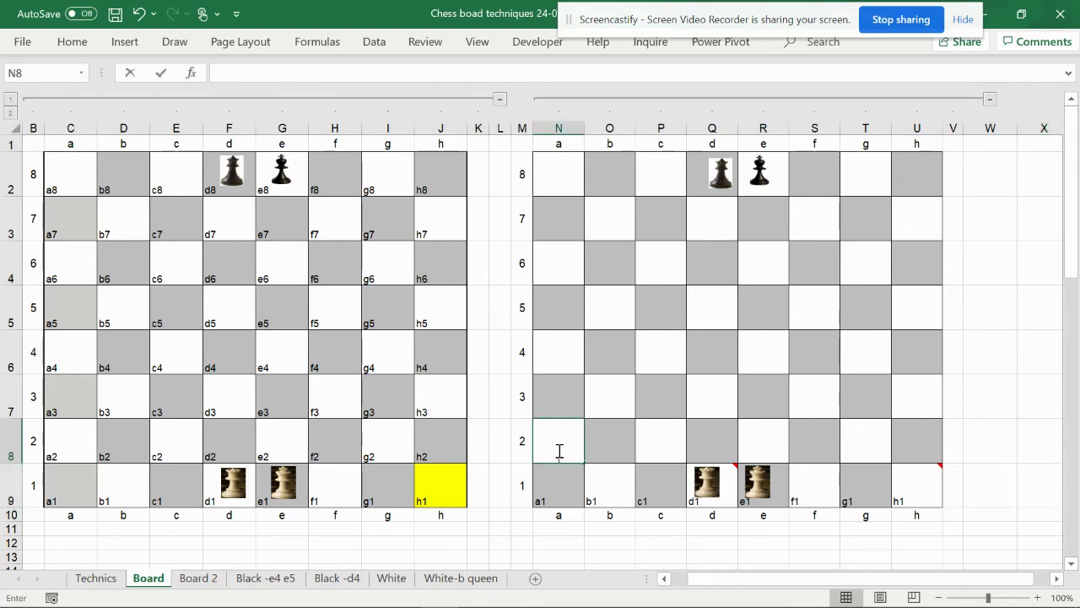
text(=)
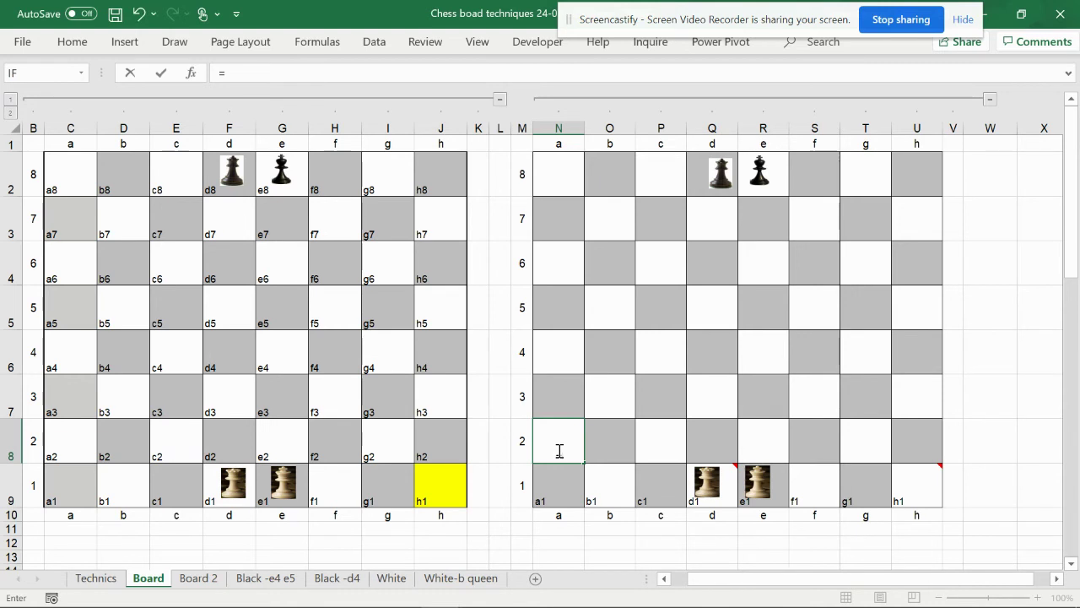
click(567, 518)
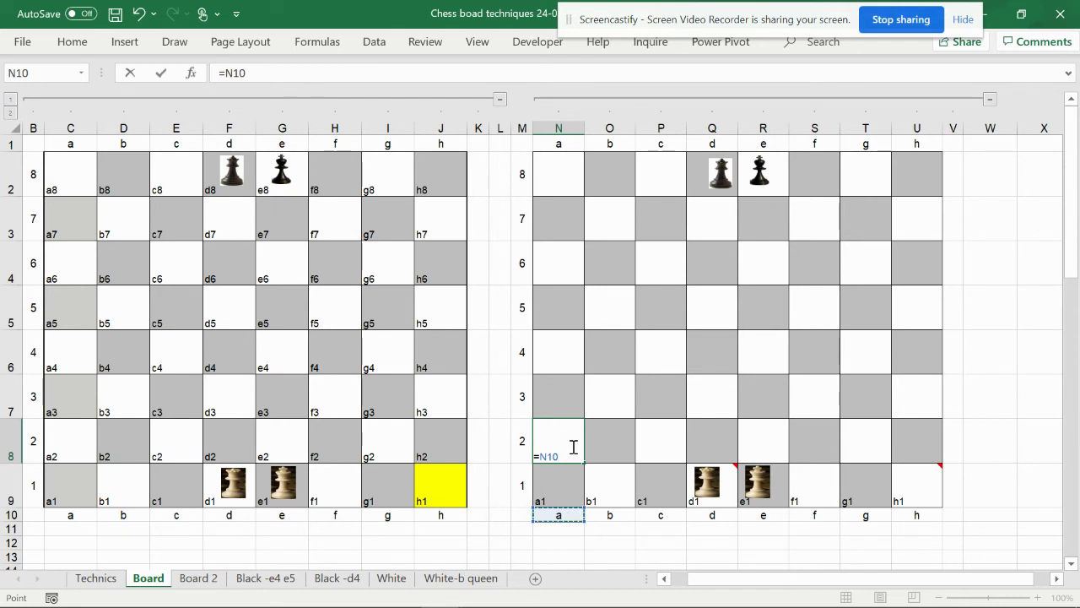
key(F4)
key(F4)
text(&)
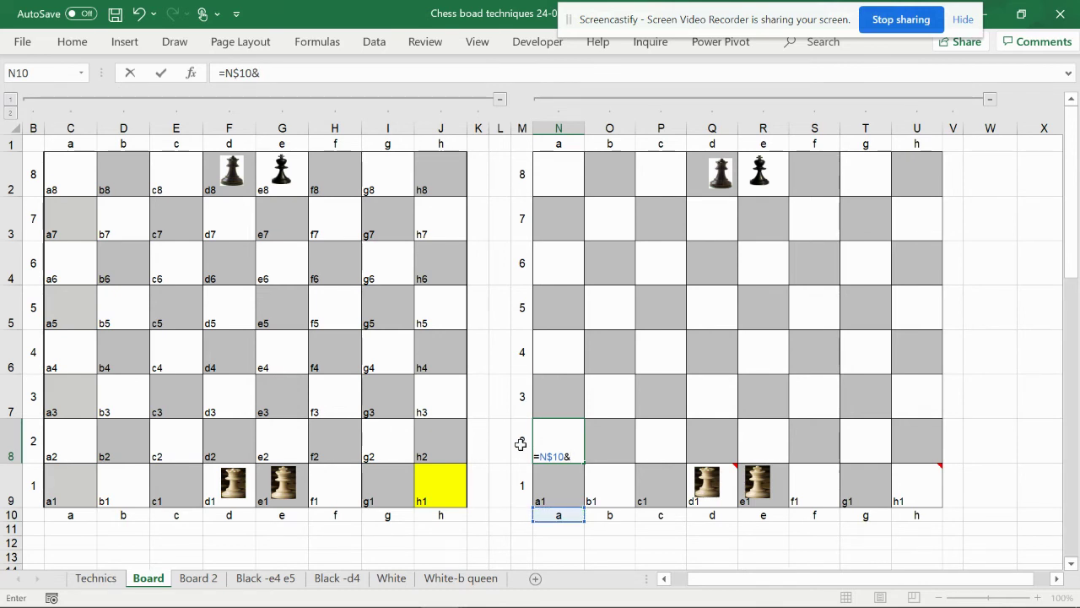
click(521, 445)
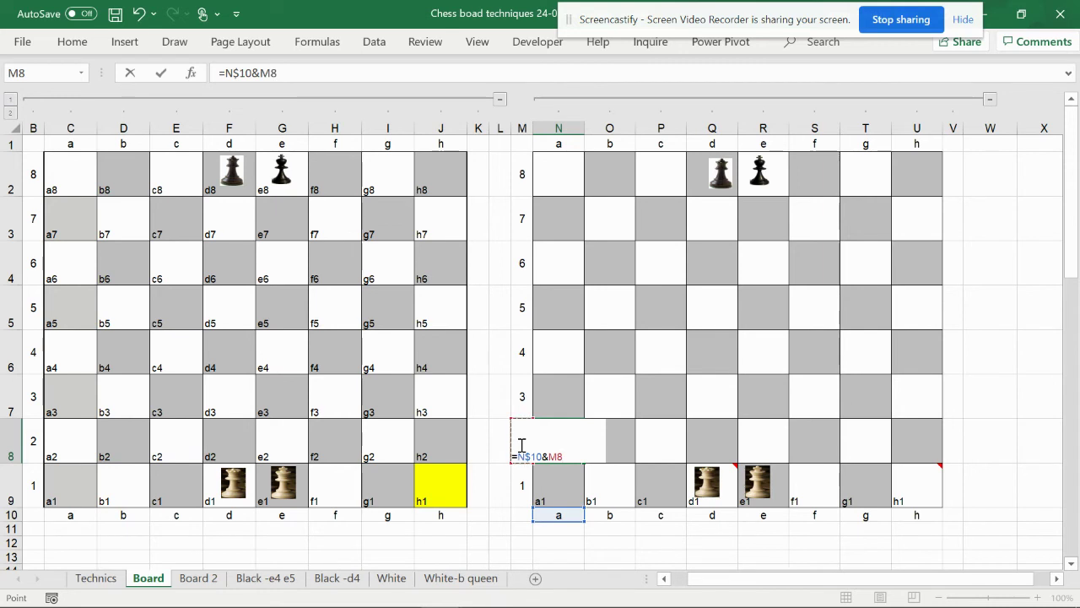
key(F4)
key(ctrl+Return)
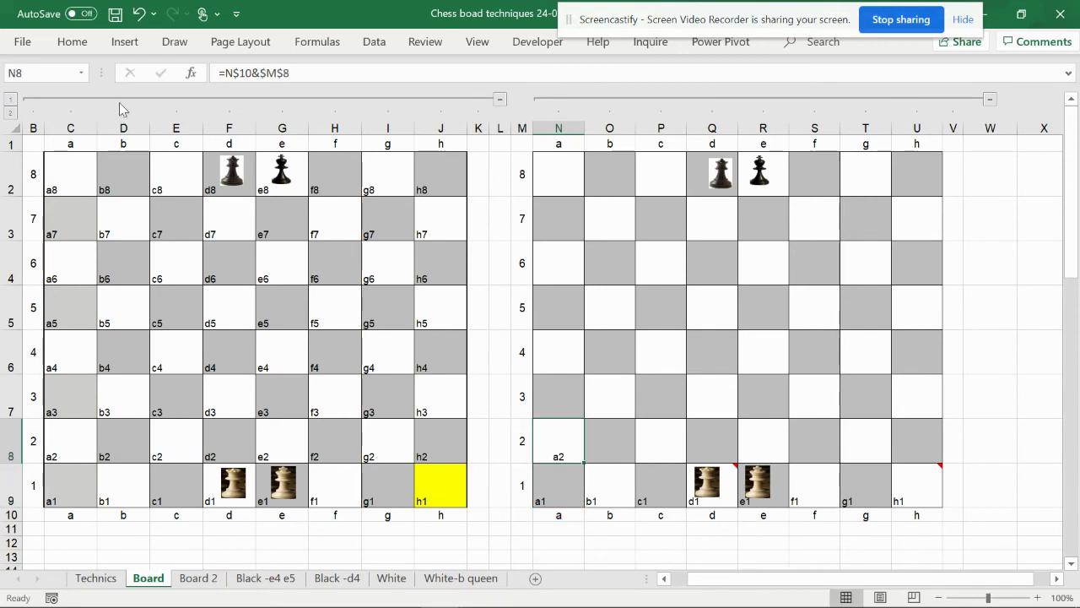
click(73, 41)
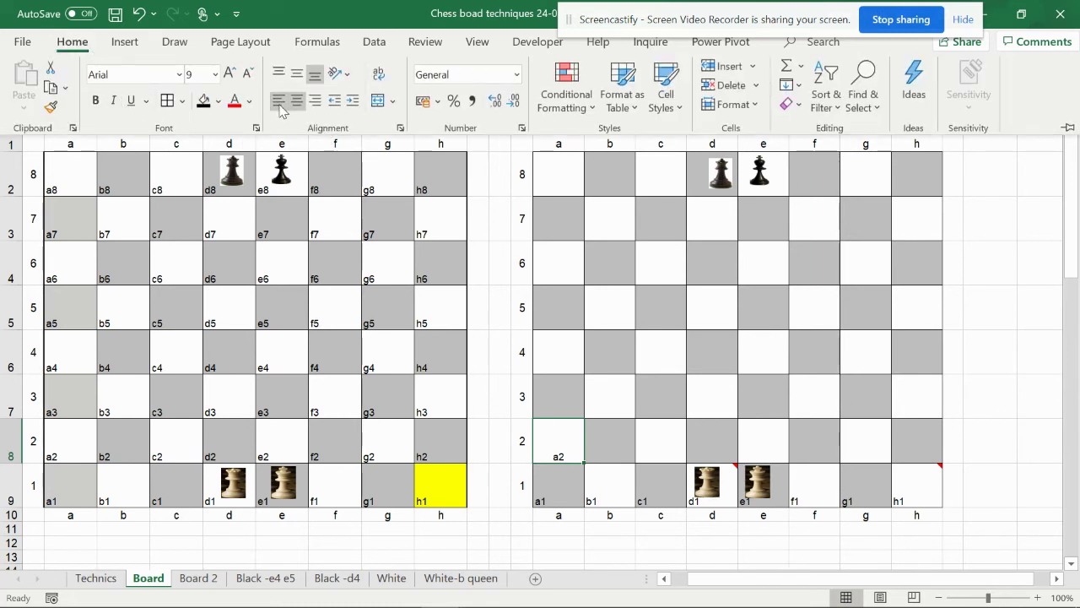
click(559, 449)
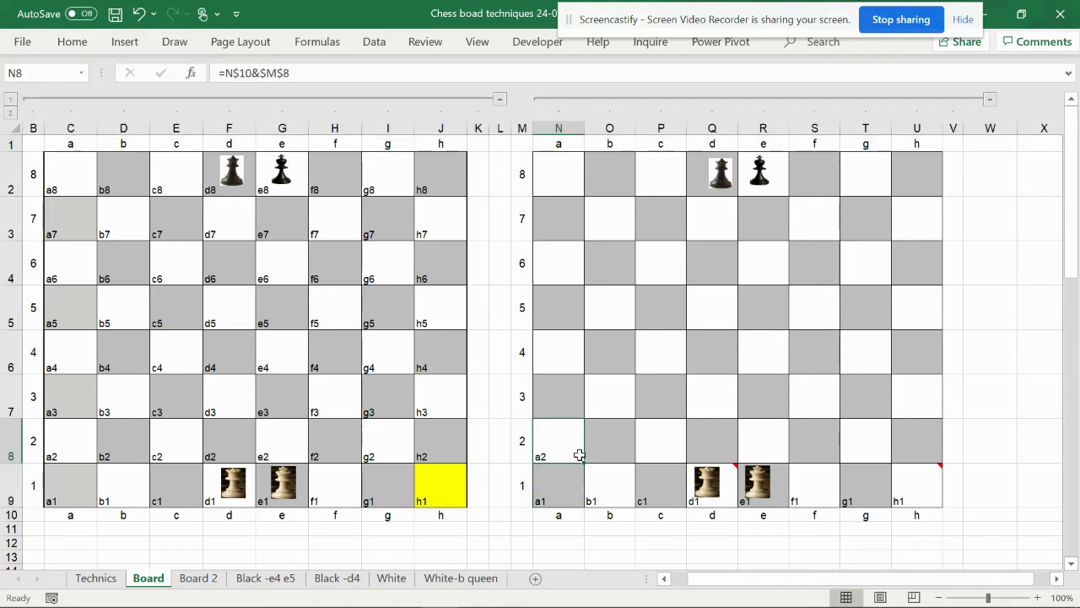
Try to fill the N8 formula alone across the second rank to U8.
drag(584, 462, 926, 450)
click(1046, 481)
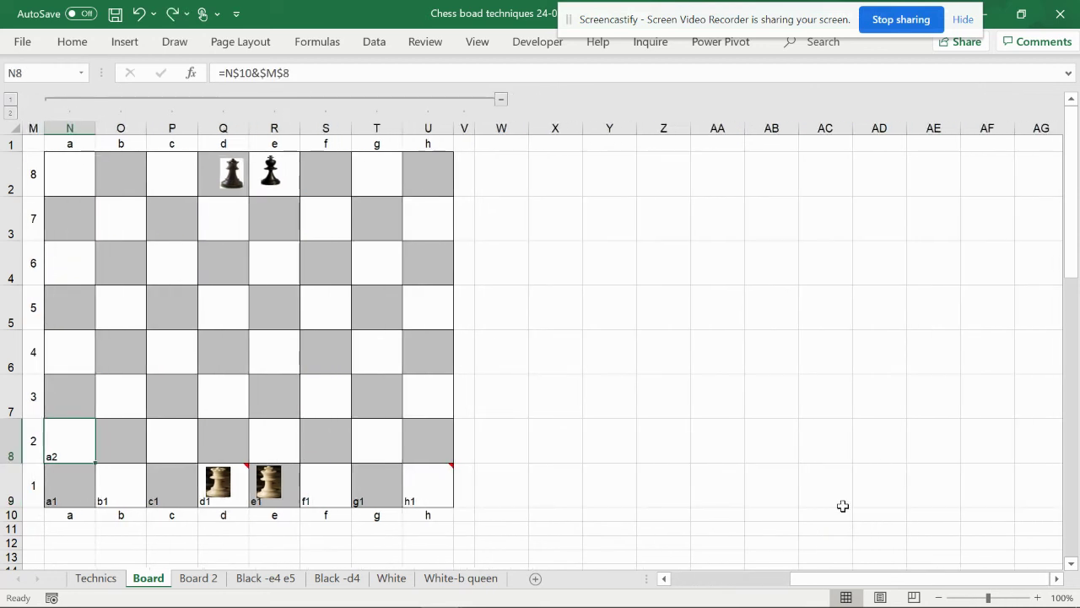
drag(893, 578, 773, 578)
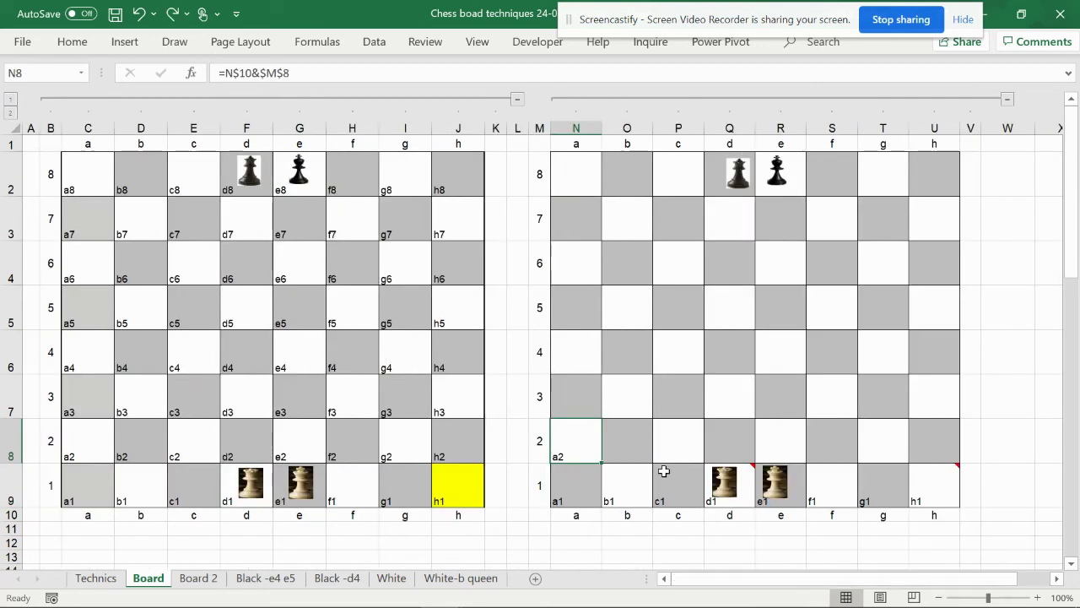
Enter the formula =O$10&$M$8 in cell O8 and left-align the resulting square label.
click(632, 458)
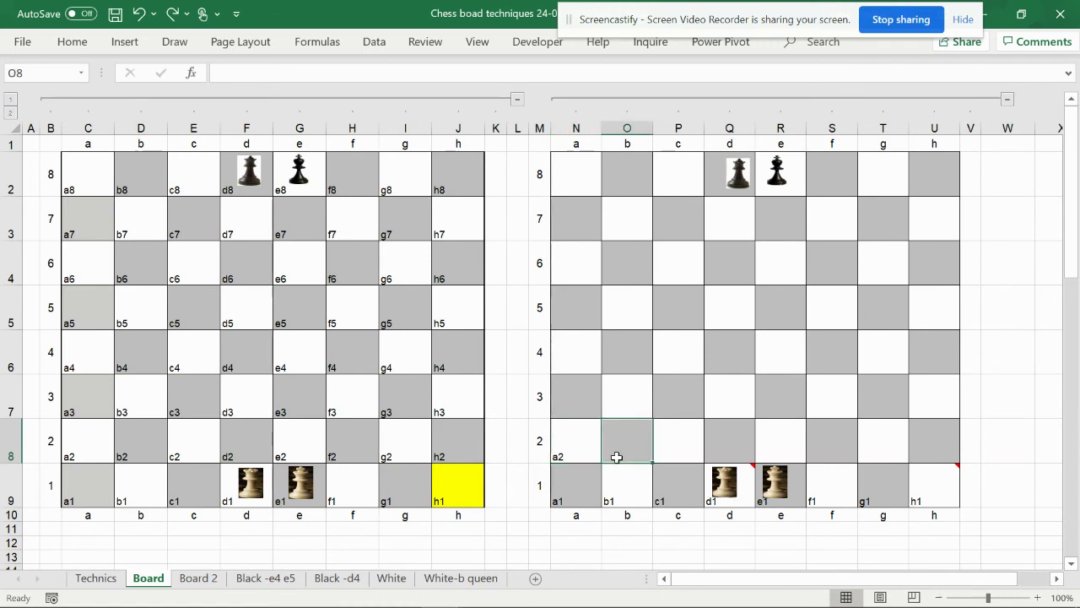
text(=)
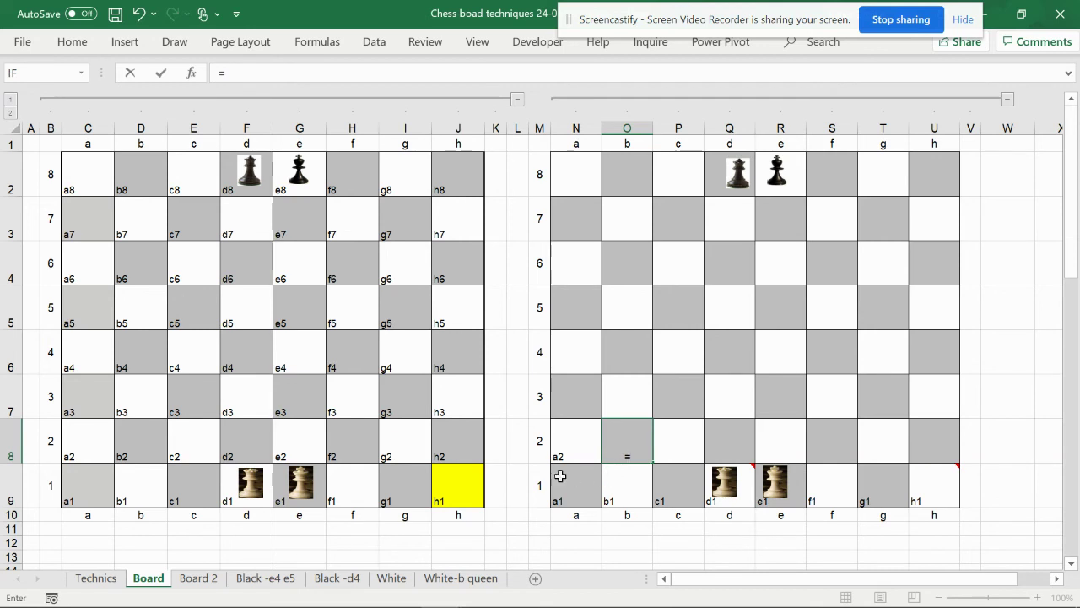
click(628, 517)
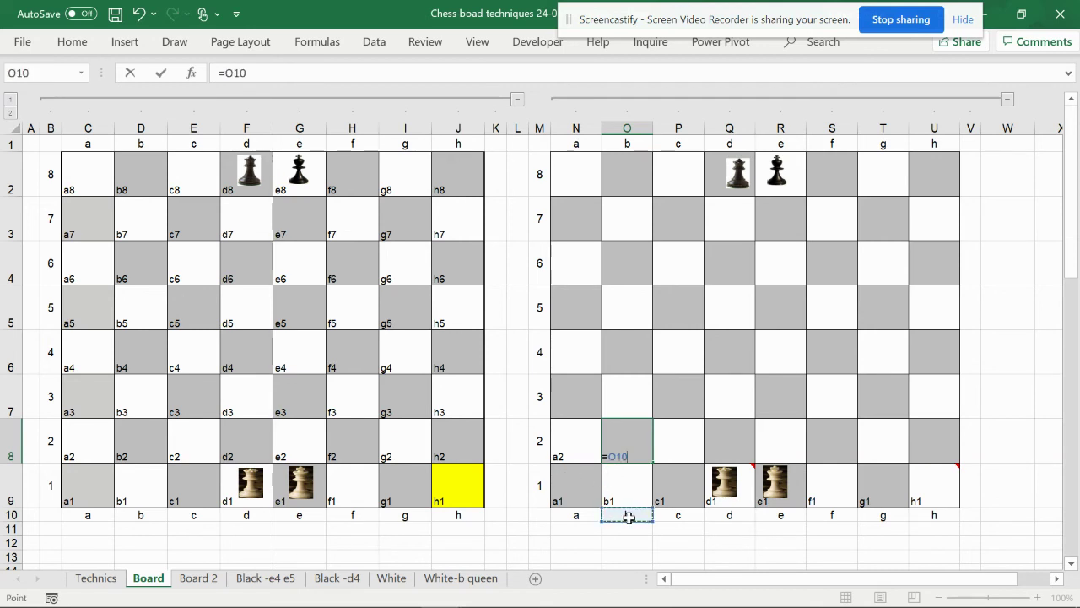
key(F4)
key(F4)
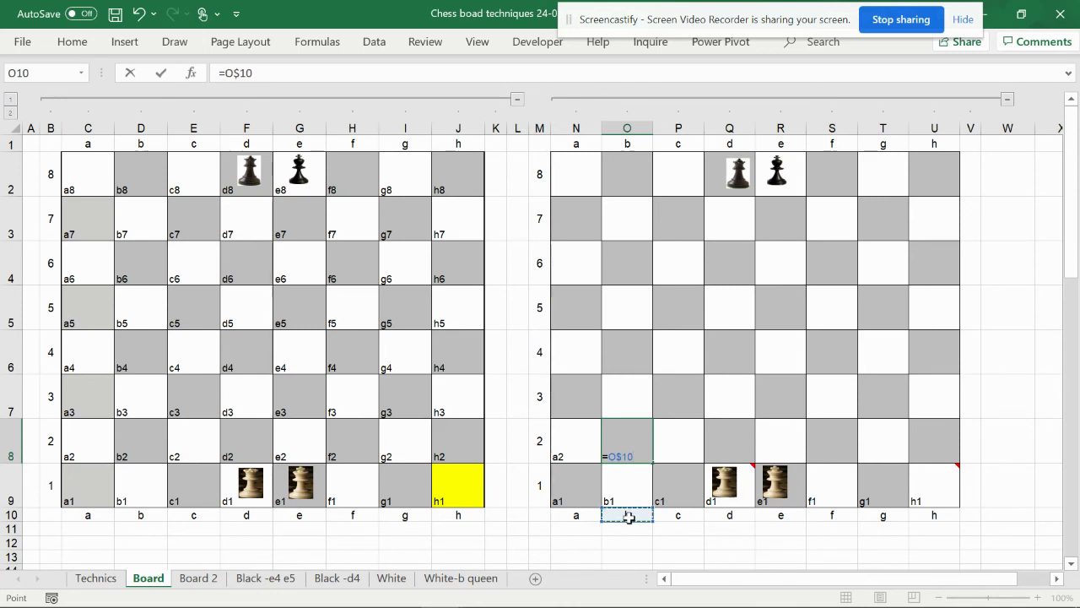
text(&)
click(535, 449)
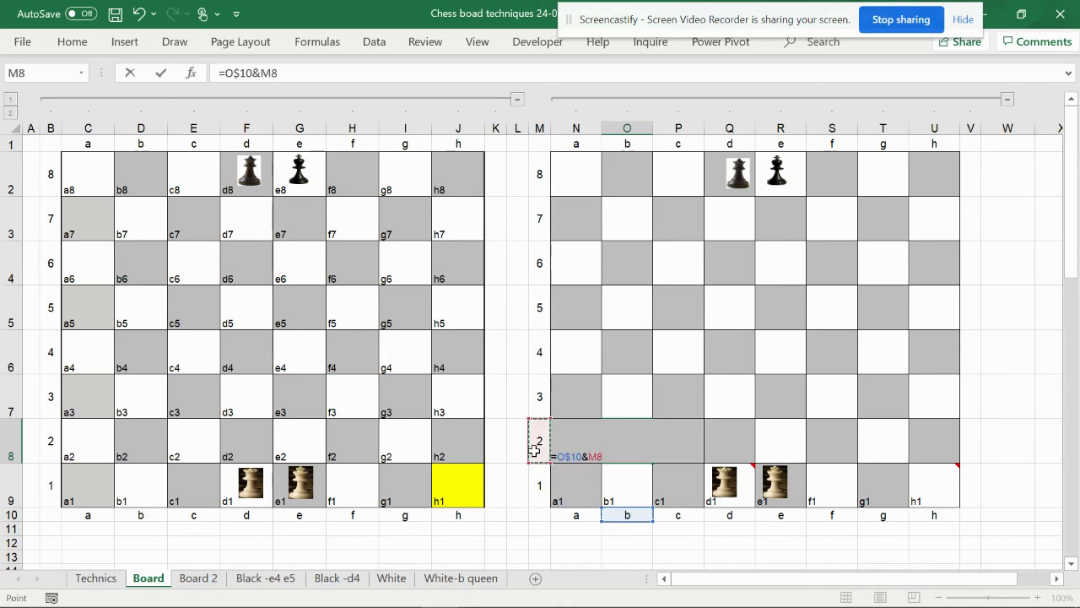
key(F4)
key(Return)
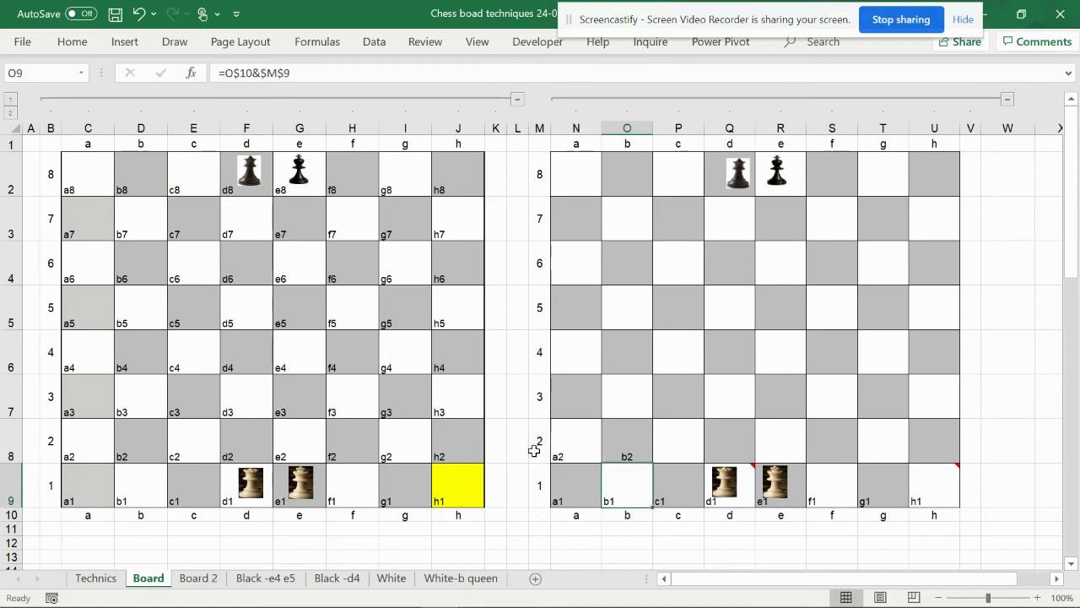
click(634, 451)
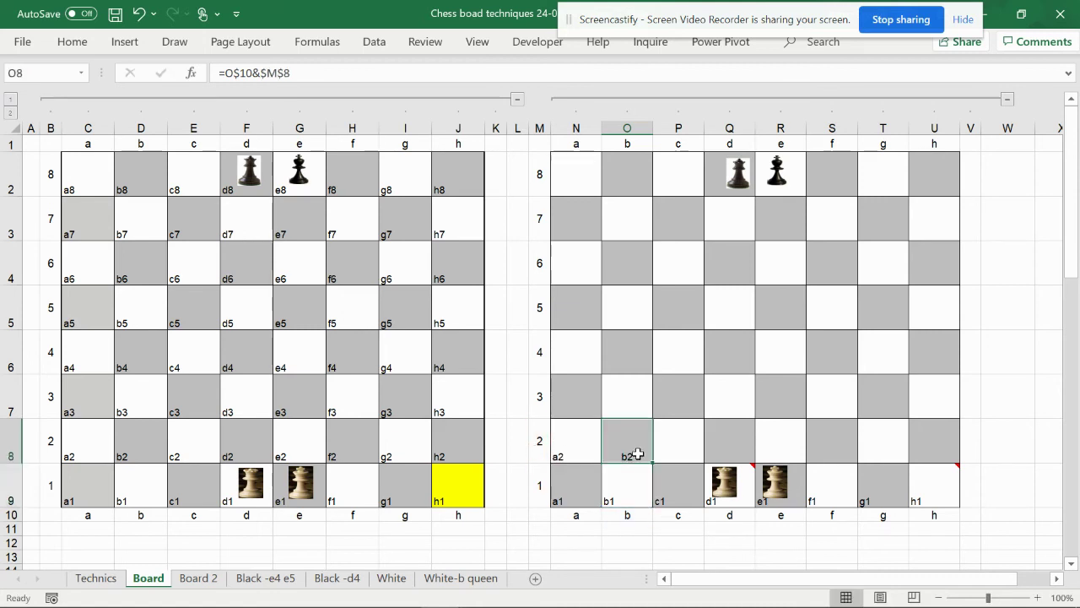
click(73, 42)
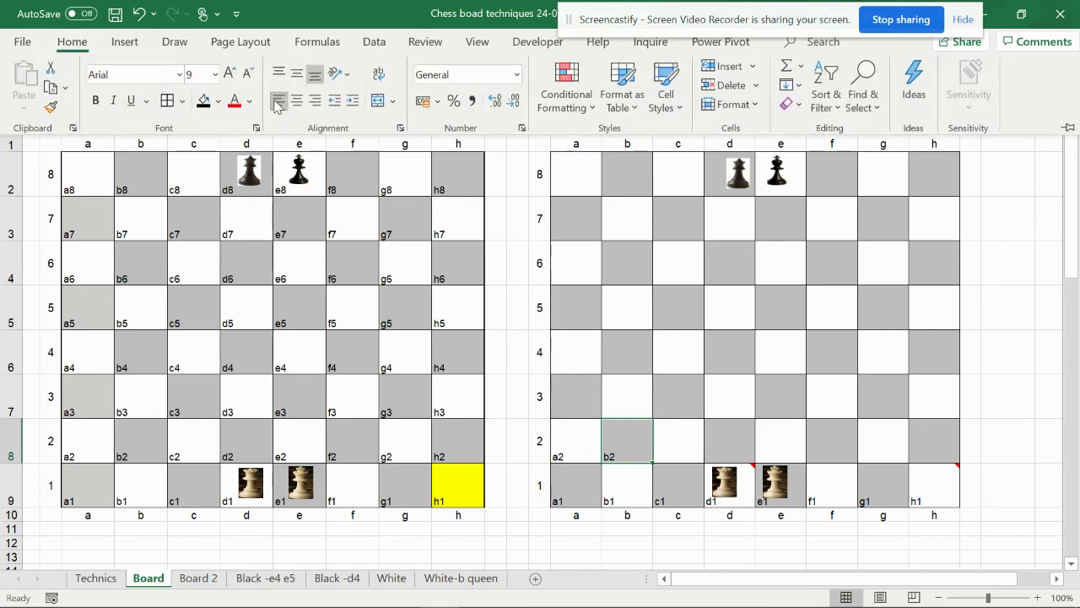
Fill the formulas and alternating colours of N8:O8 together across the second rank to U8.
click(582, 472)
drag(567, 438, 946, 462)
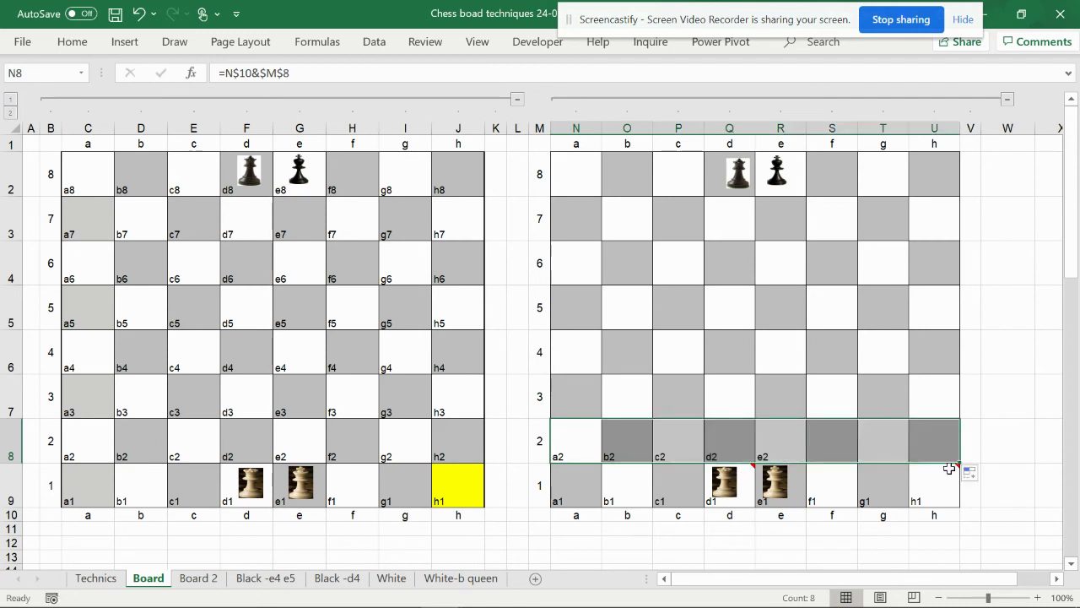
click(984, 502)
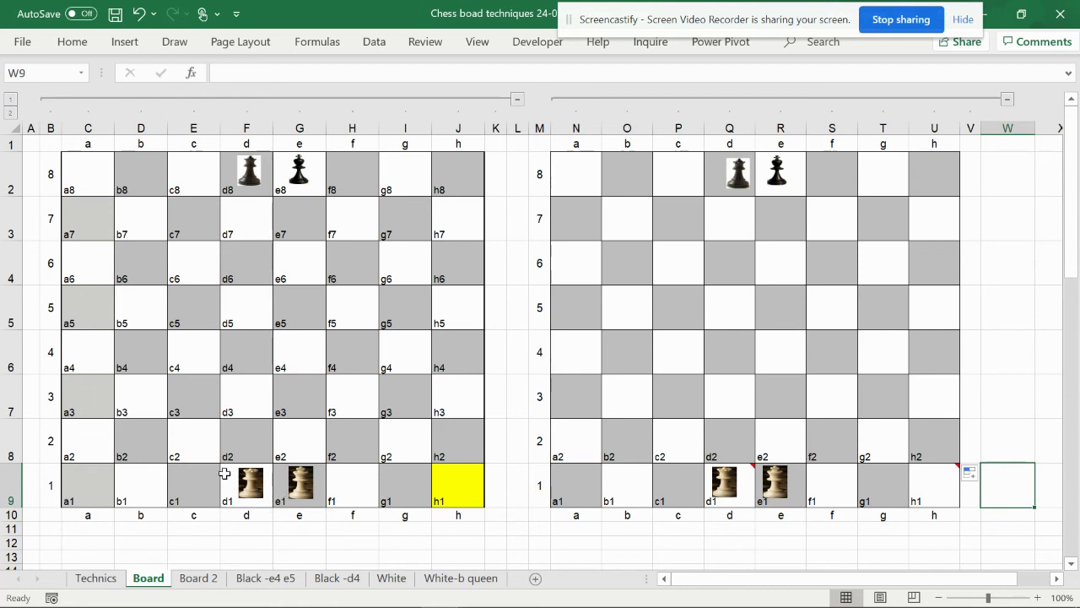
Nudge the white piece picture slightly to the right within square e1 of the labelled board.
click(469, 487)
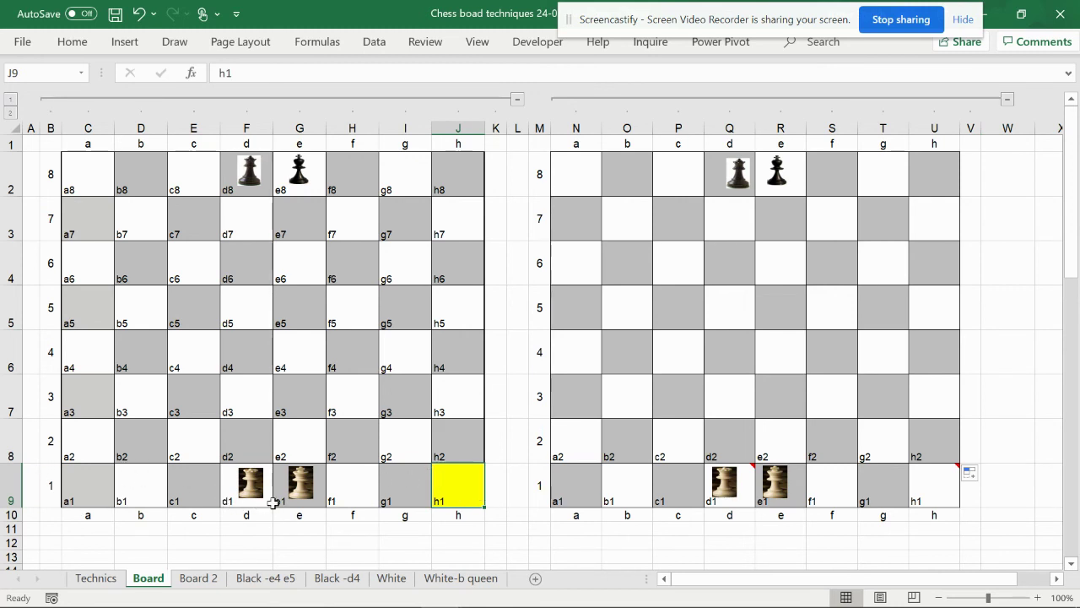
click(302, 490)
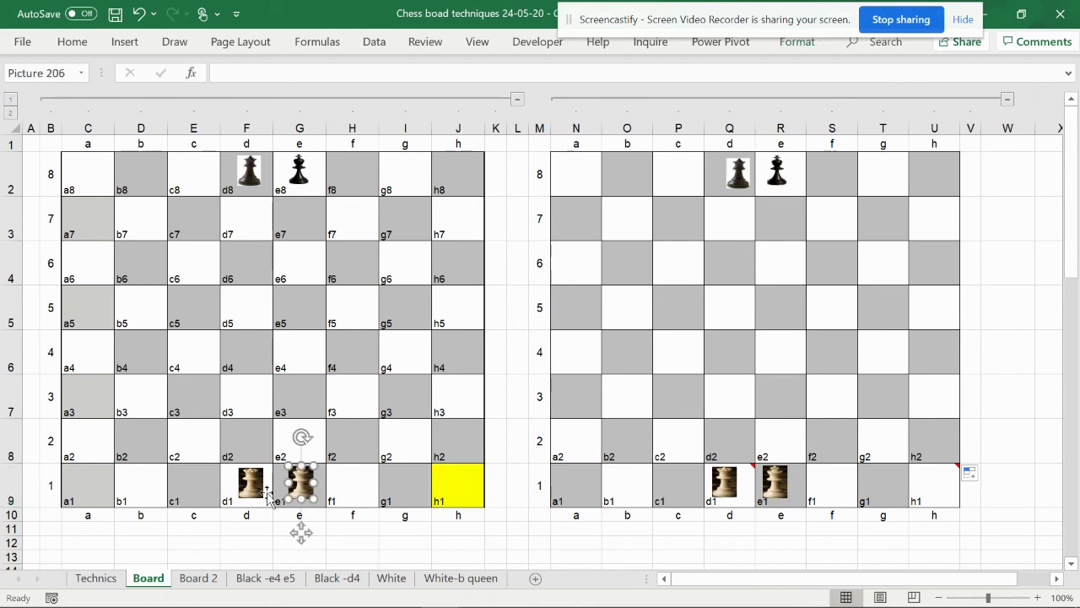
mouse_move(301, 490)
mouse_down()
mouse_move(301, 447)
mouse_move(307, 487)
mouse_up()
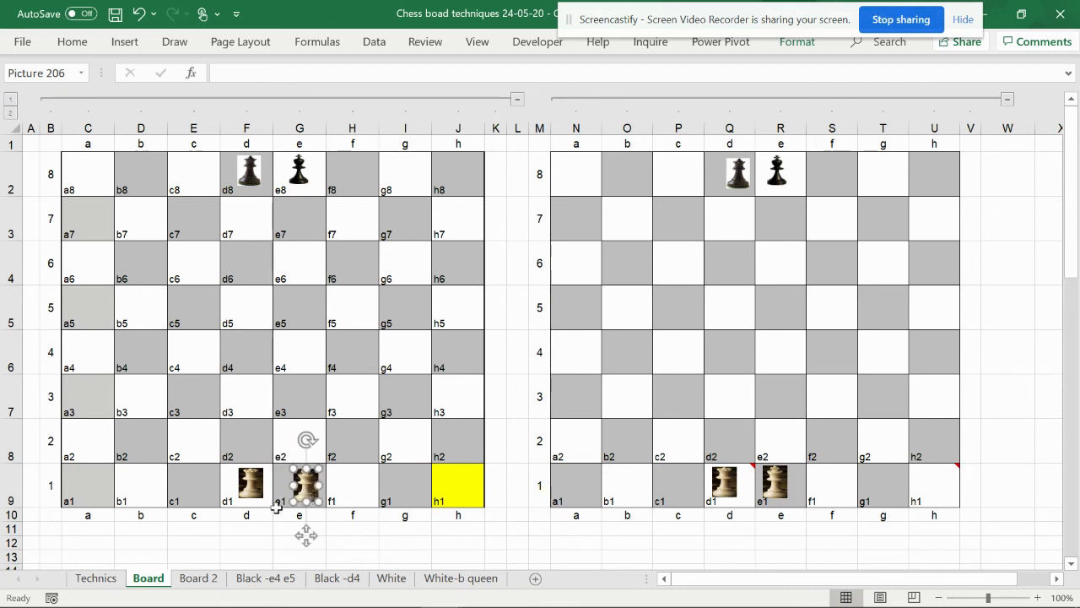
Copy the white pawn picture on d2 in the Board 2 sheet and paste it at e2 (cell G8) on the Board sheet.
click(202, 579)
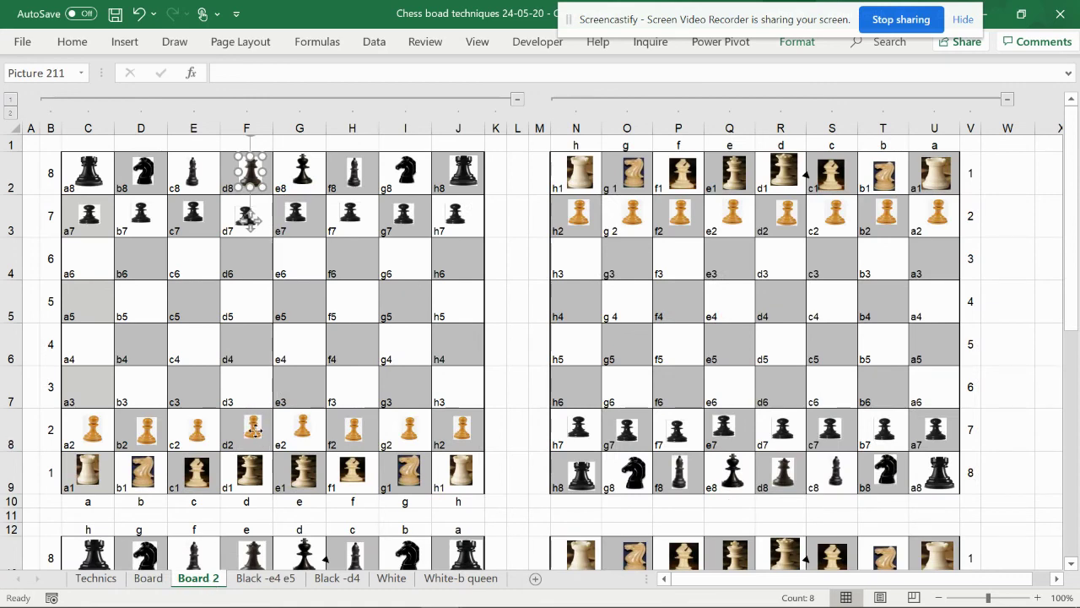
right_click(252, 429)
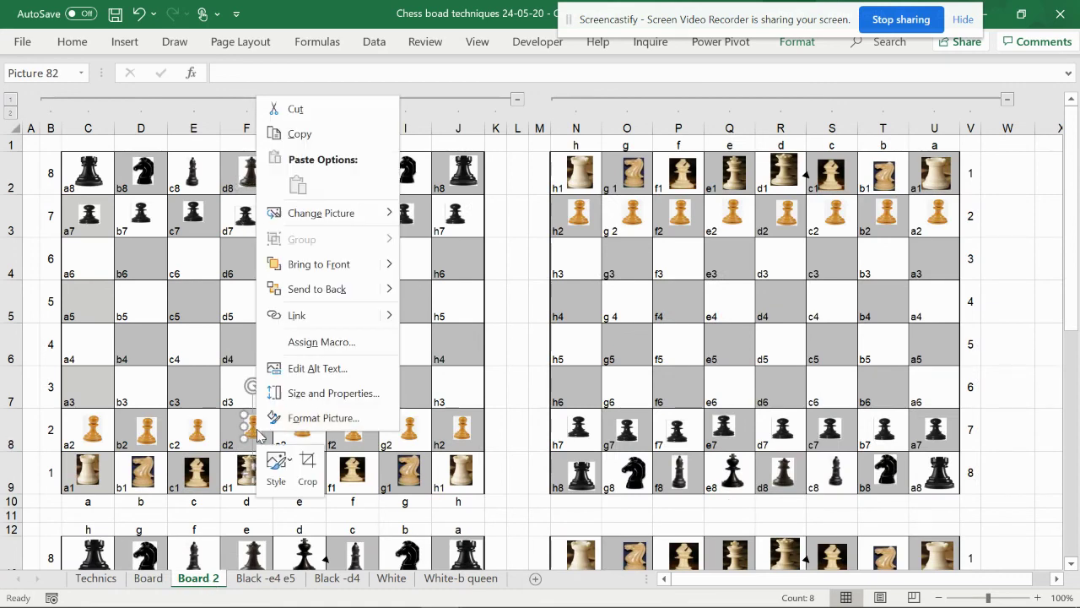
click(301, 135)
click(148, 578)
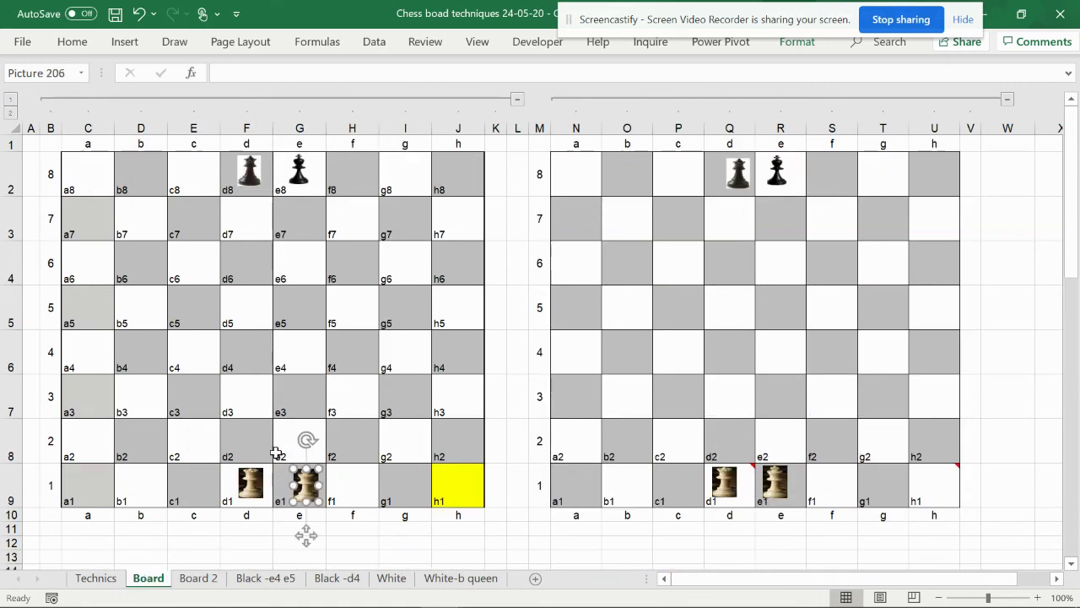
click(285, 444)
right_click(287, 443)
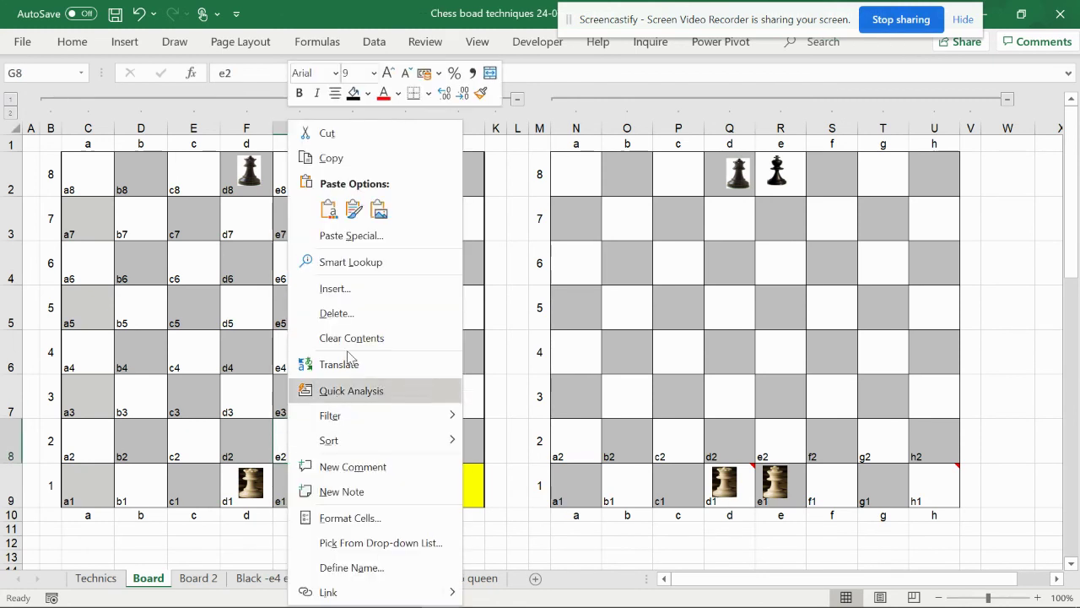
click(328, 211)
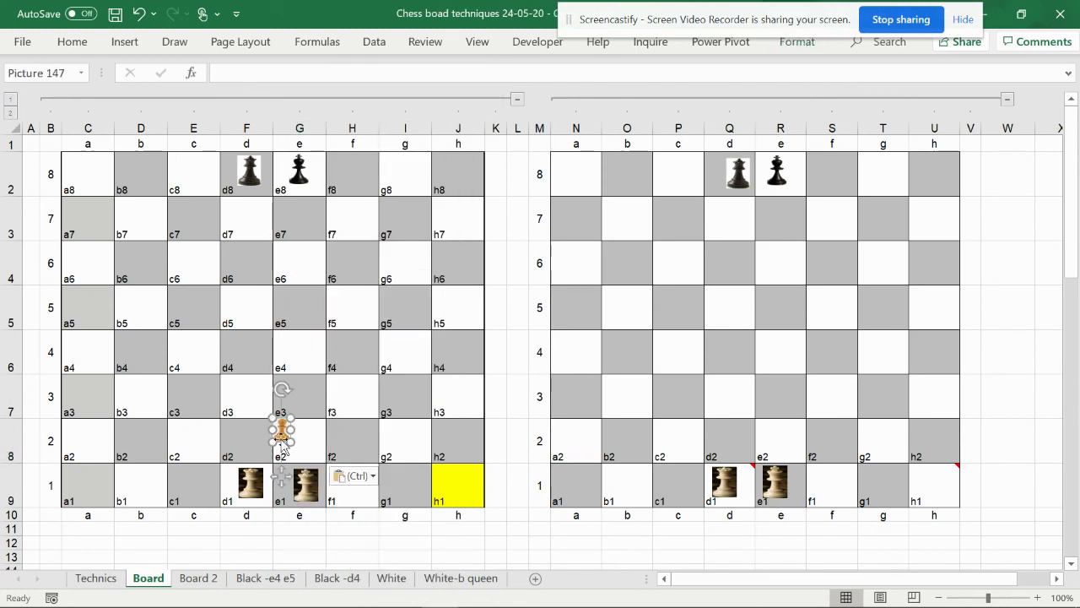
Move the pasted pawn picture to the middle of square e2 on the labelled board.
drag(282, 441, 298, 443)
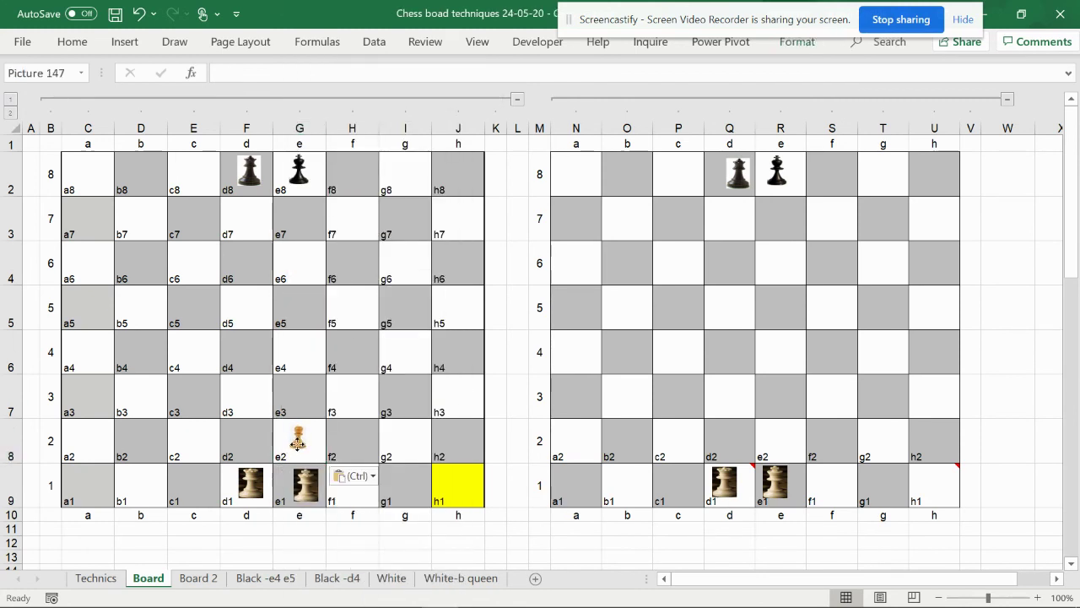
click(298, 553)
mouse_move(301, 445)
mouse_down()
mouse_move(284, 340)
mouse_move(302, 357)
mouse_move(299, 441)
mouse_up()
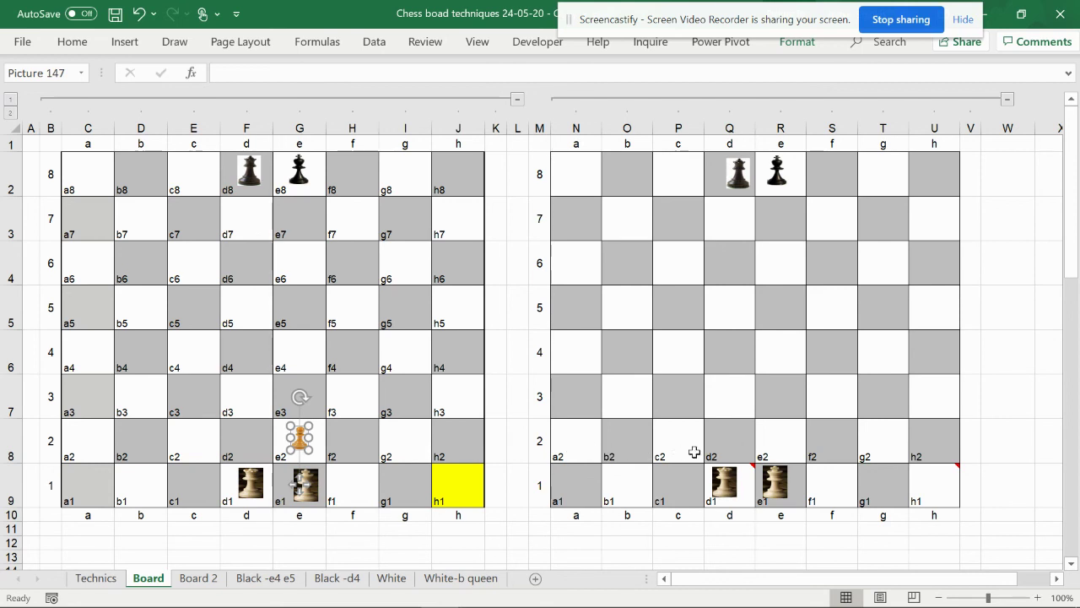
scroll(509, 336, down, 1)
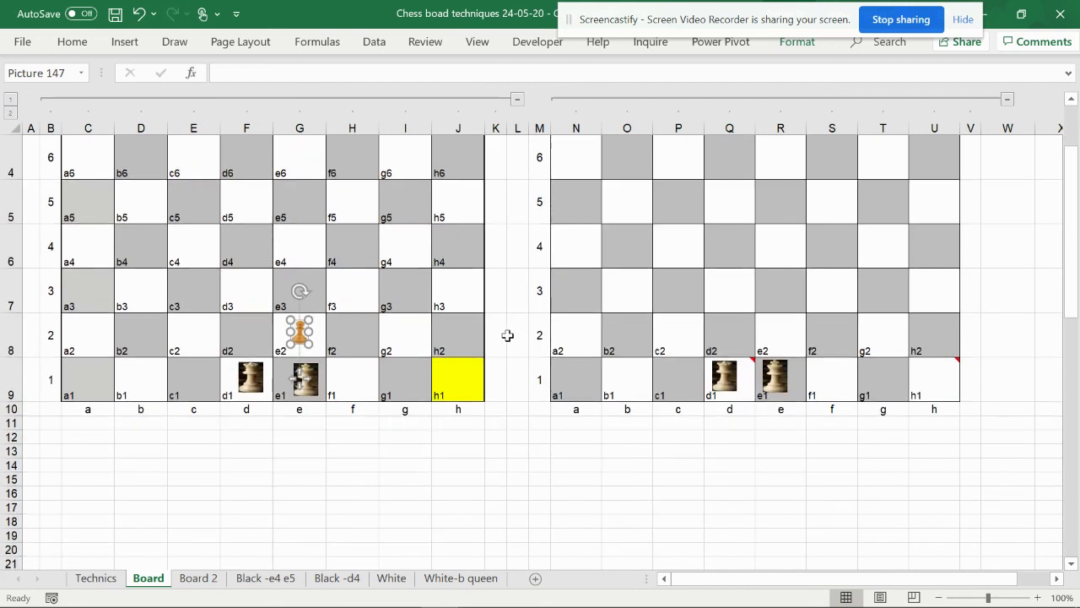
scroll(509, 336, down, 3)
scroll(244, 352, down, 2)
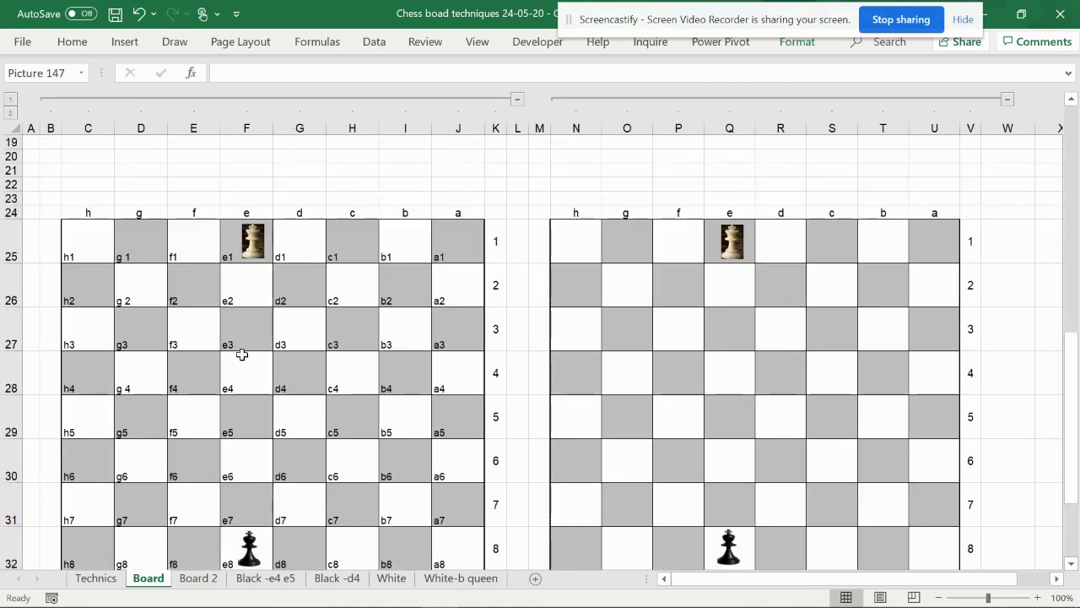
scroll(380, 324, up, 6)
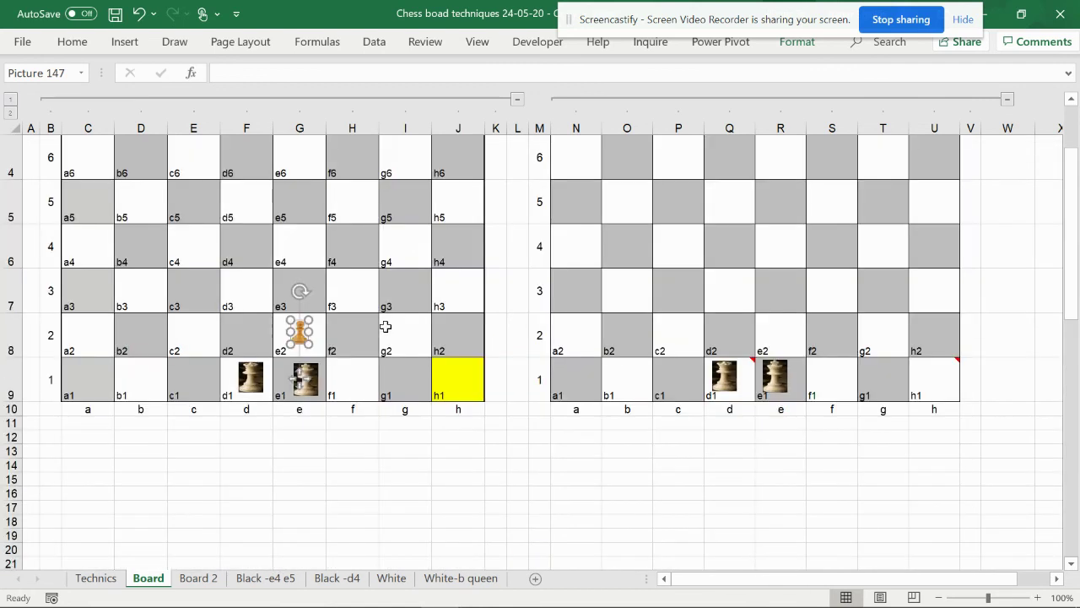